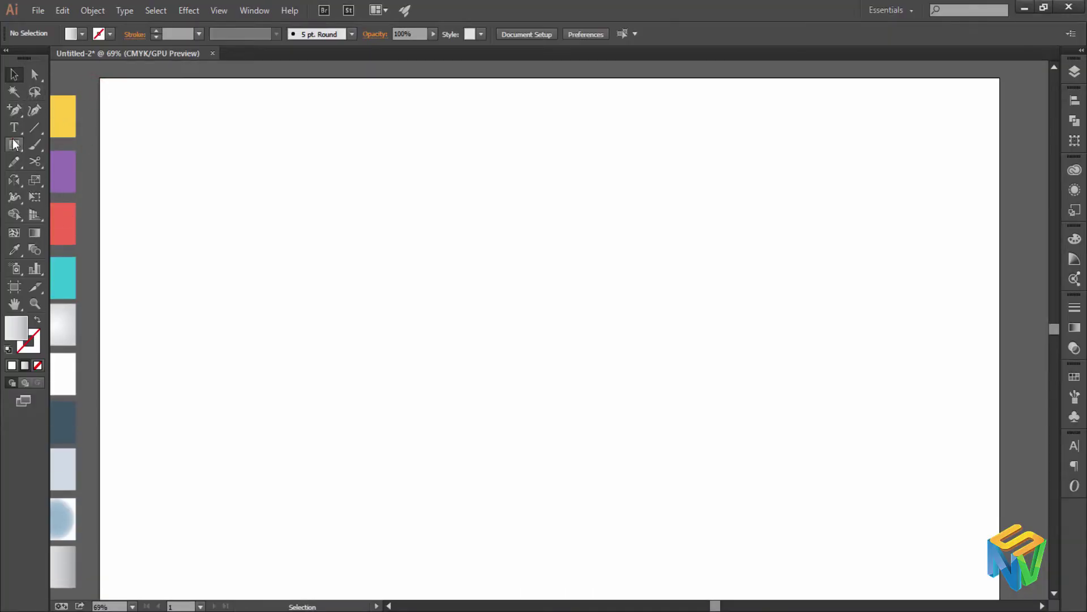
Draw a grey gradient rectangle covering the whole artboard.
click(14, 144)
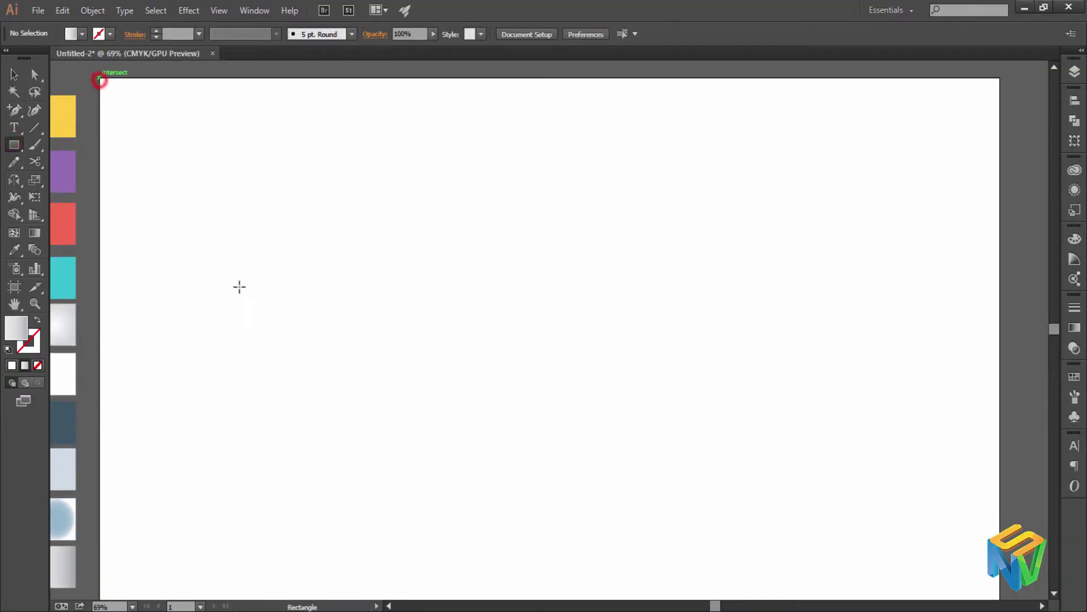
drag(99, 80, 969, 592)
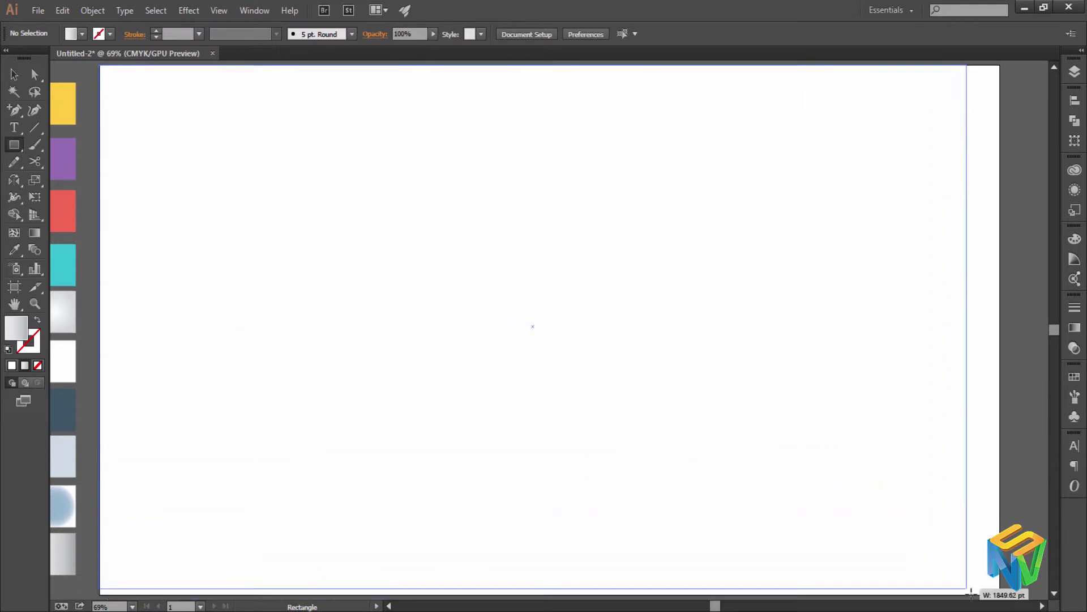
drag(970, 592, 1000, 544)
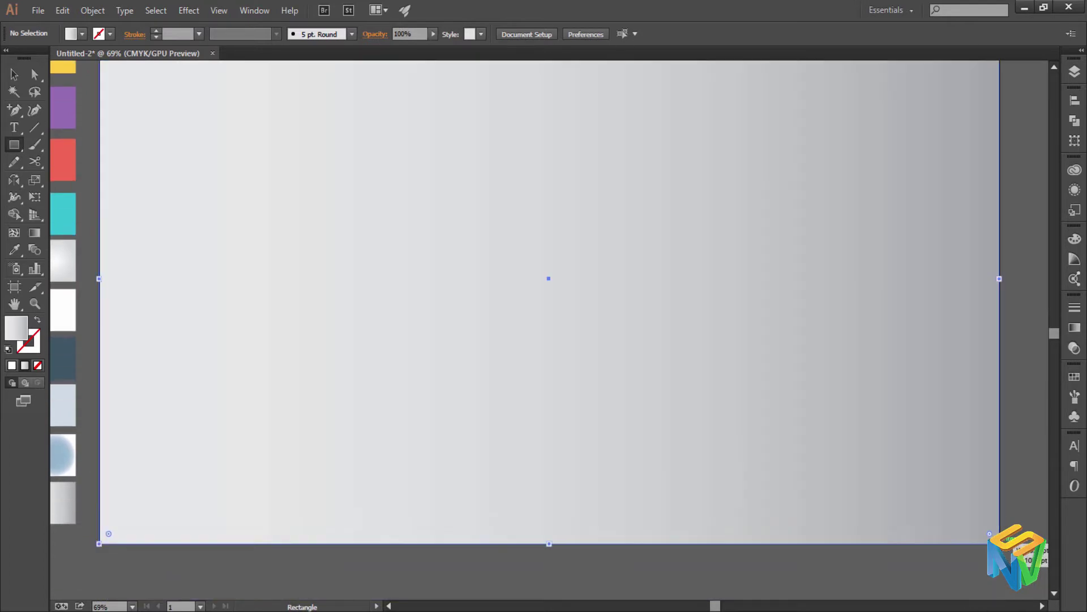
scroll(544, 398, up, 2)
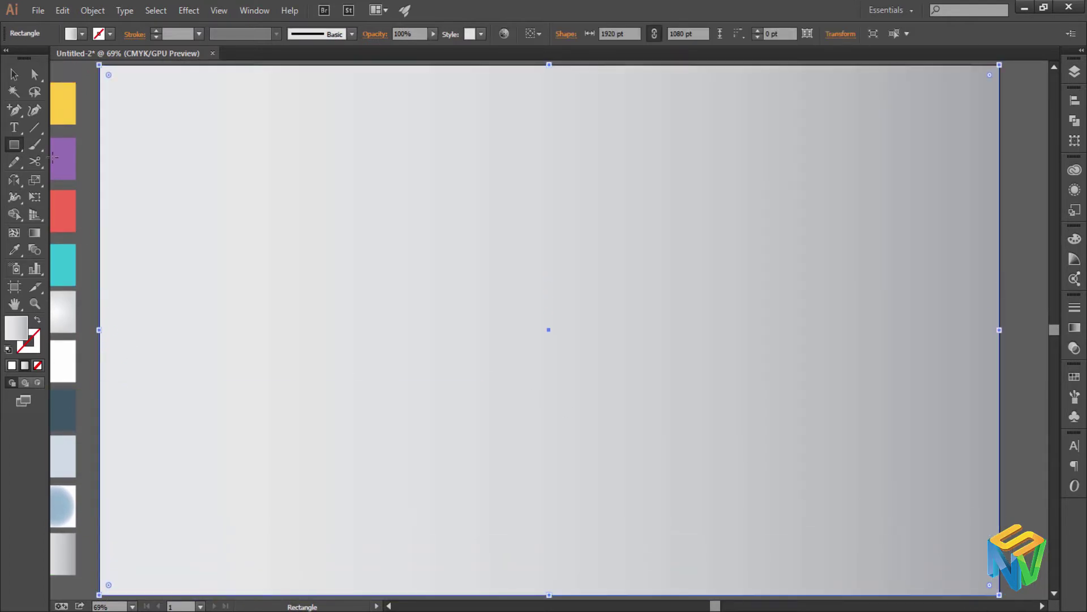
click(14, 73)
click(71, 77)
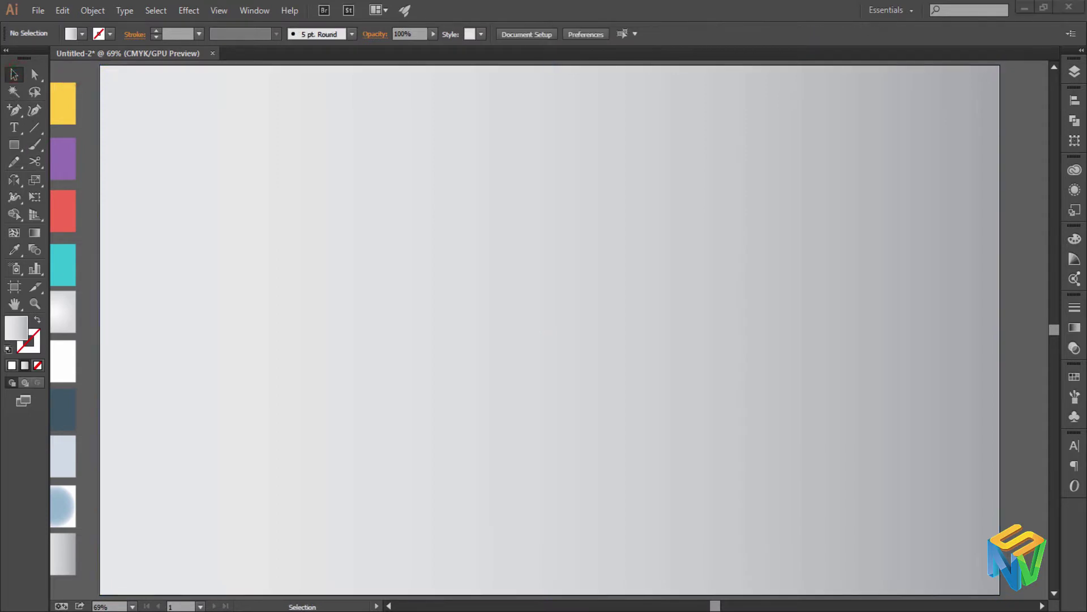
Draw a centred hexagon, rotate it 90° point-up, and make it a thick white outline.
click(14, 127)
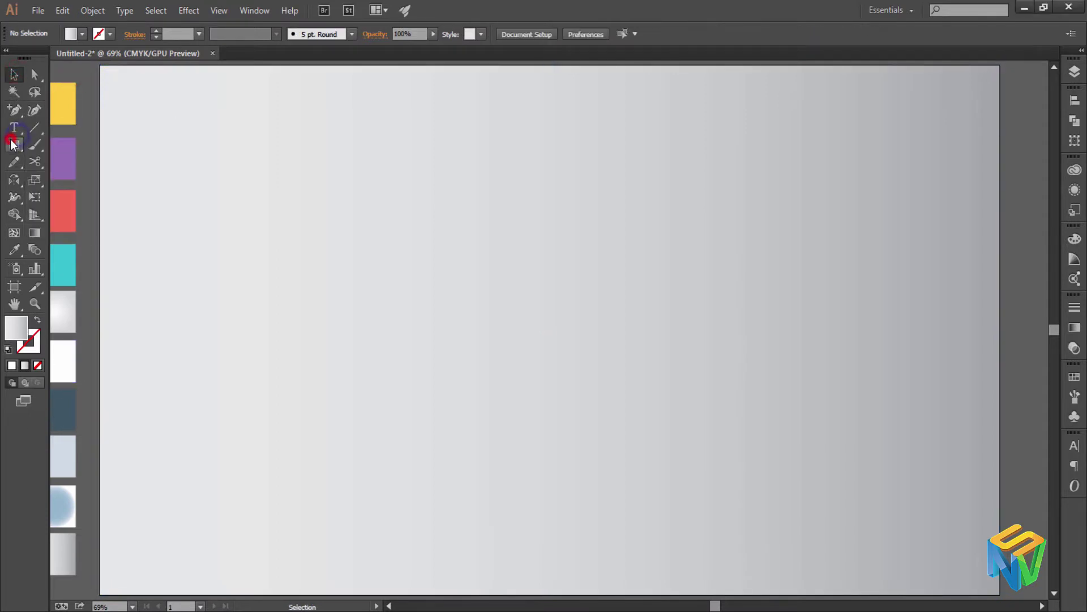
drag(15, 145, 63, 193)
click(63, 193)
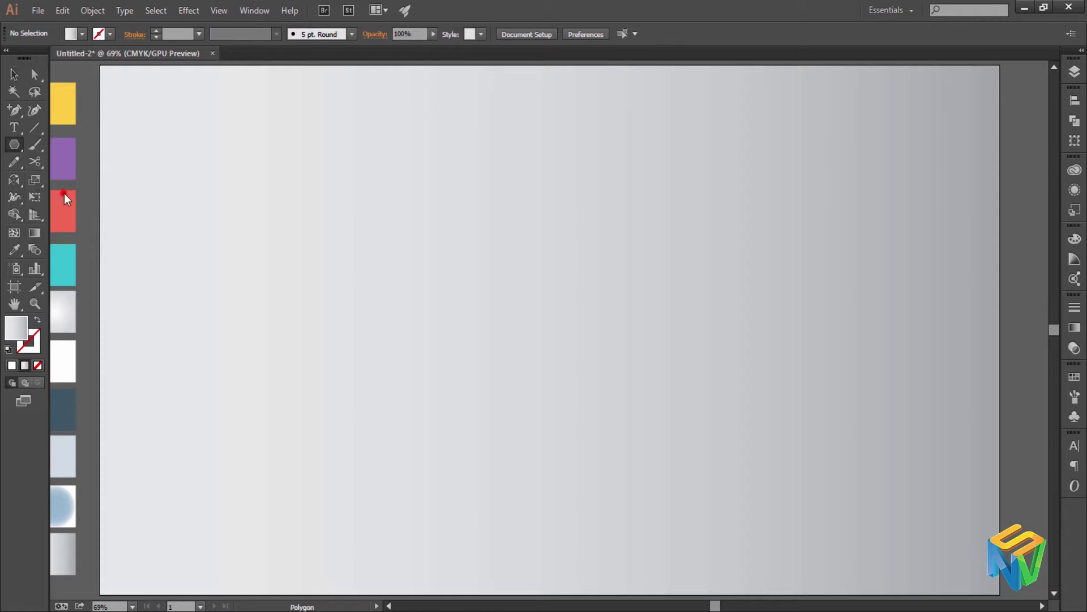
drag(512, 285, 620, 385)
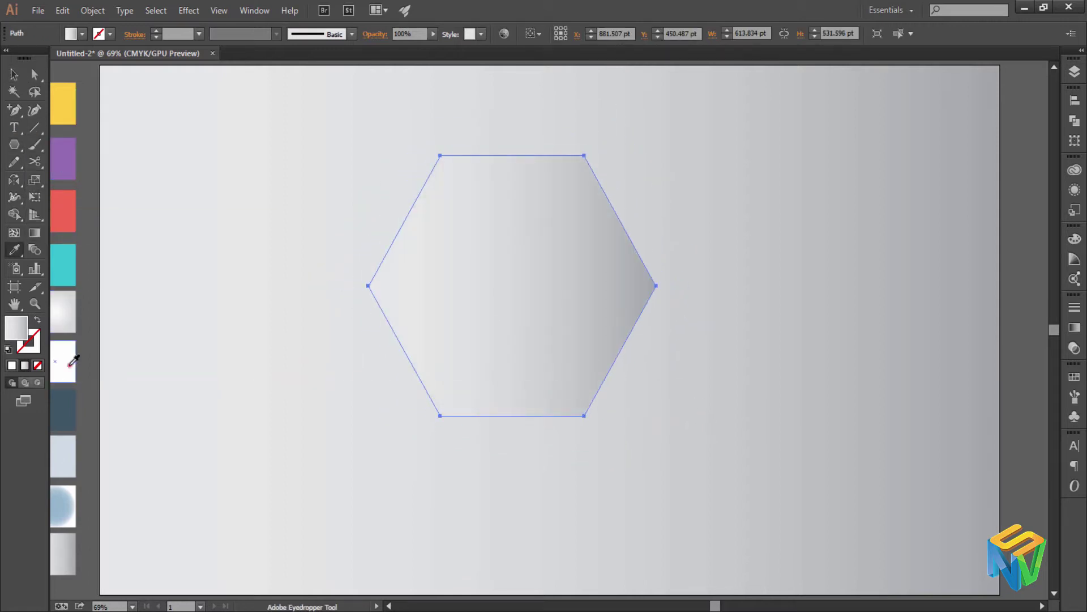
click(63, 360)
click(14, 75)
click(506, 331)
drag(659, 418, 602, 268)
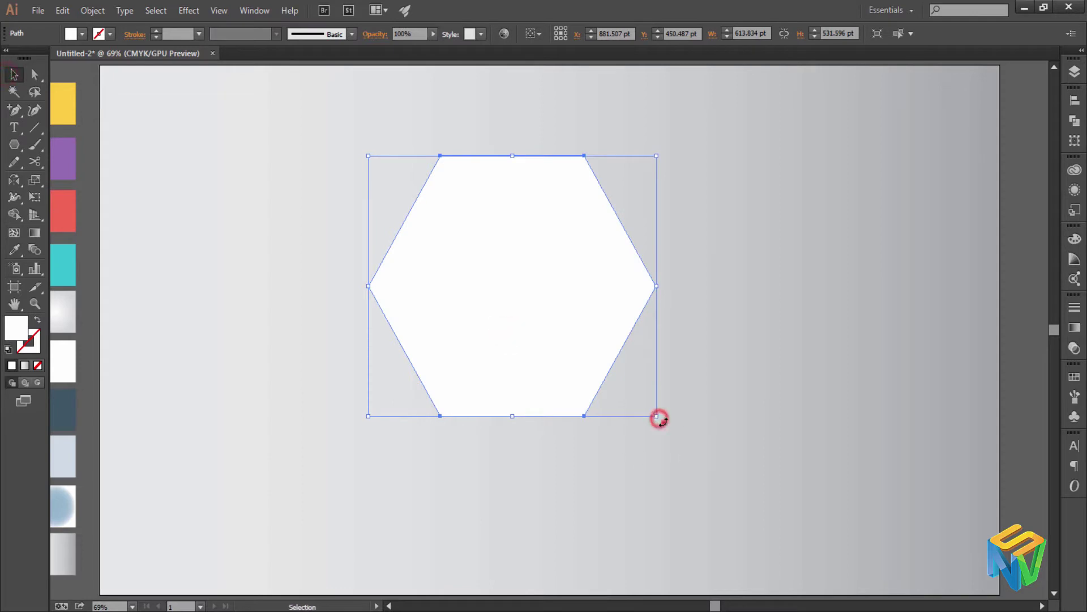
click(39, 321)
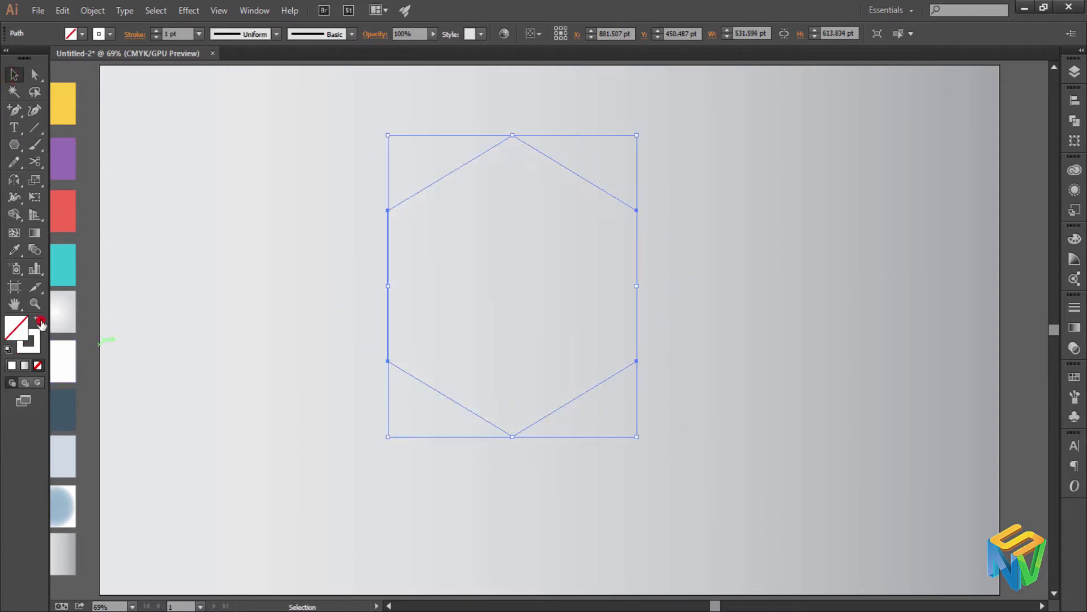
click(203, 110)
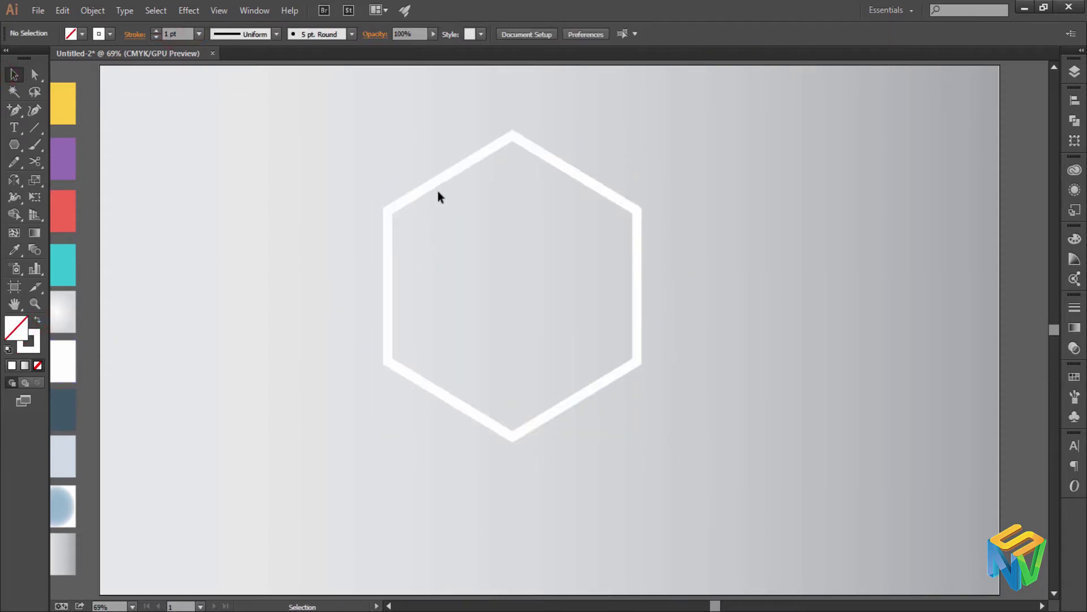
Cut the hexagon outline at its four side corners with the Scissors tool.
click(34, 161)
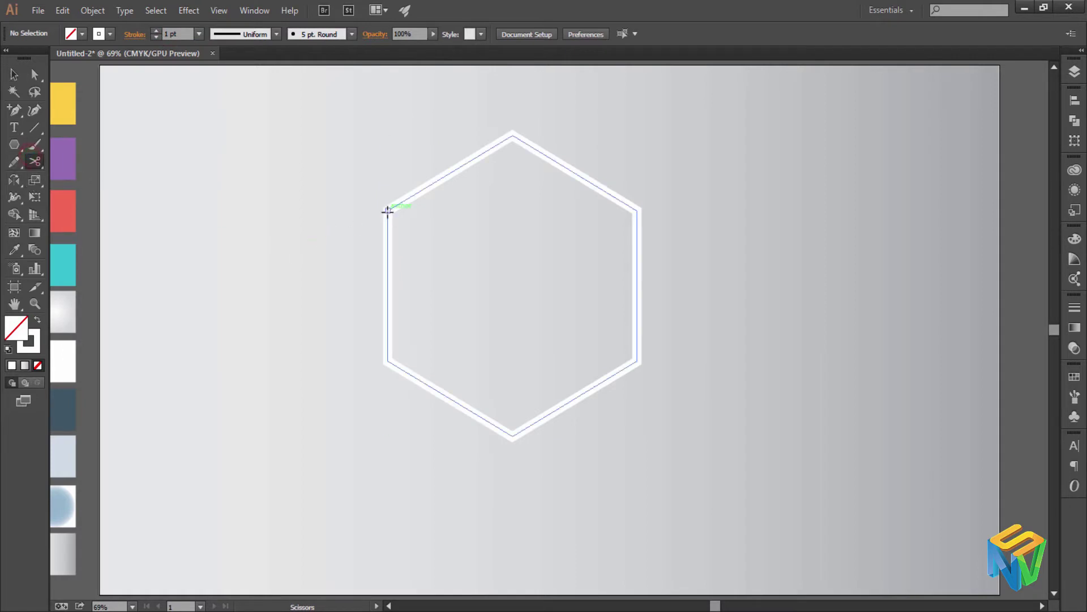
click(637, 210)
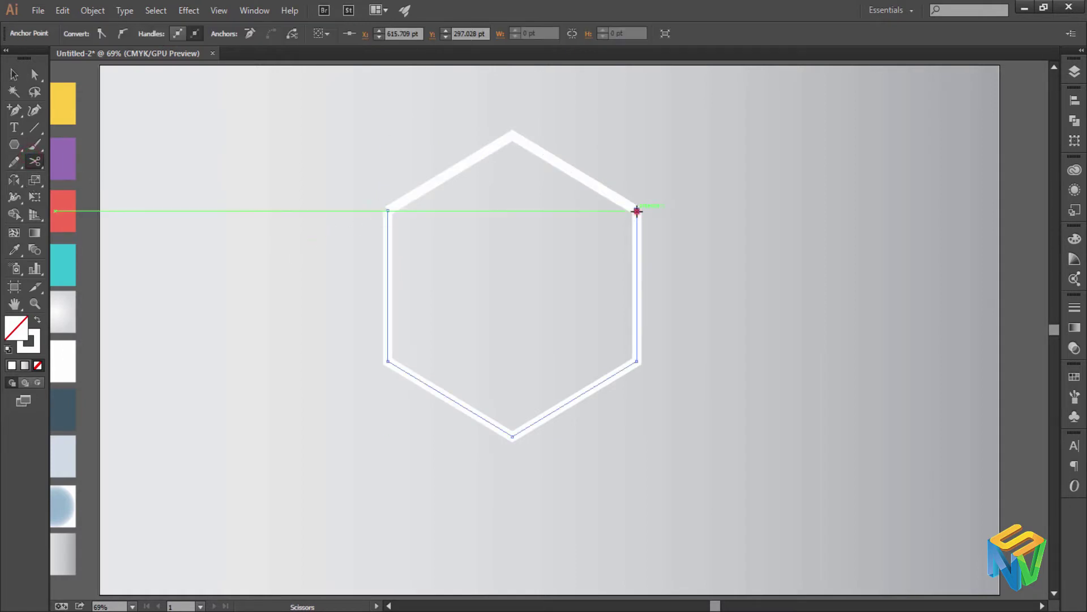
click(637, 360)
ctrl+click(429, 286)
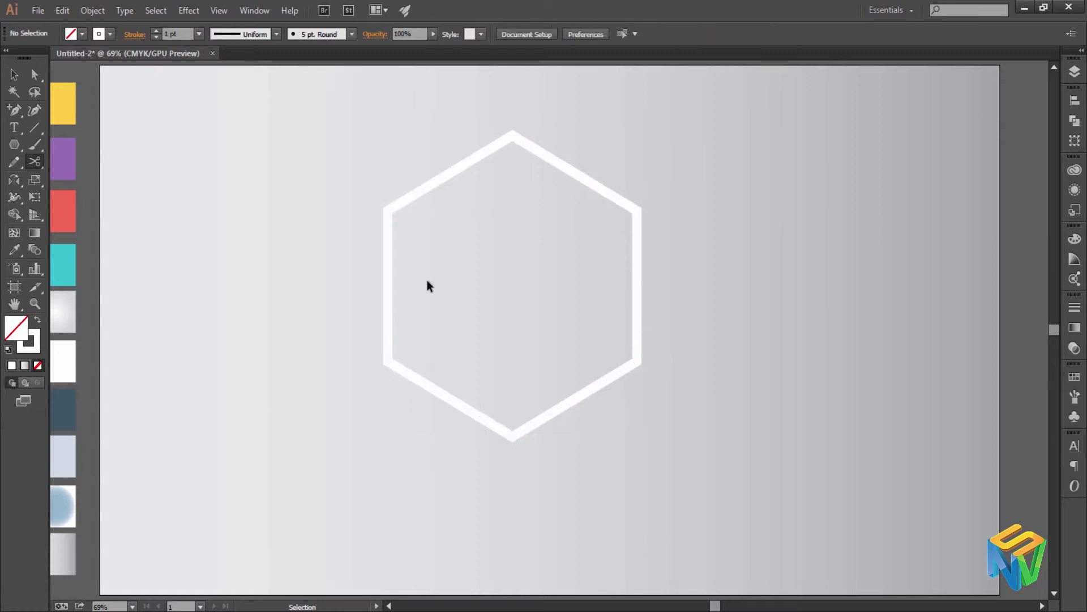
click(384, 281)
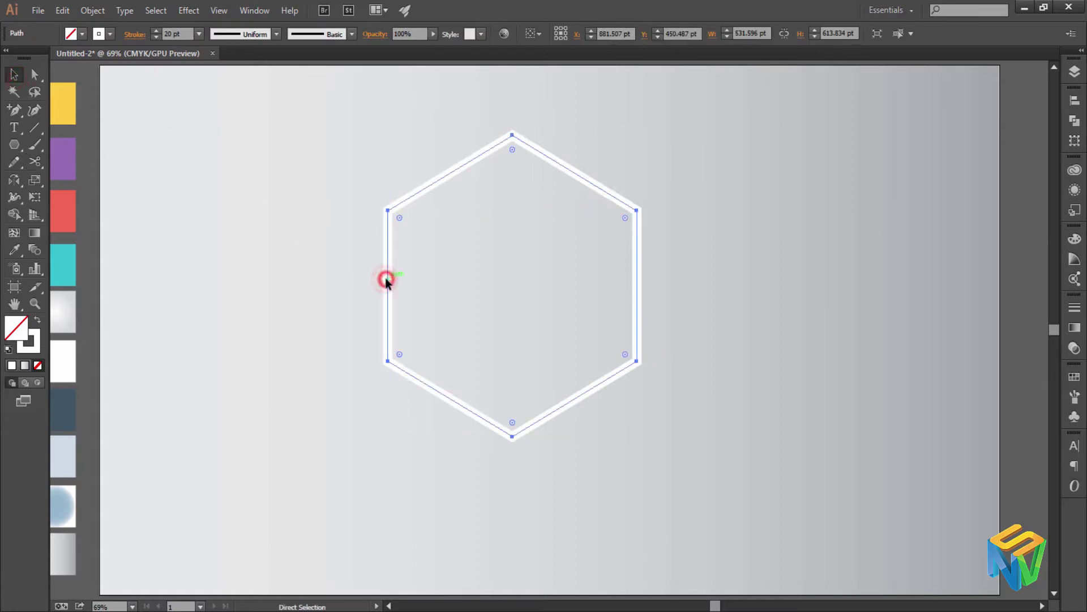
click(35, 162)
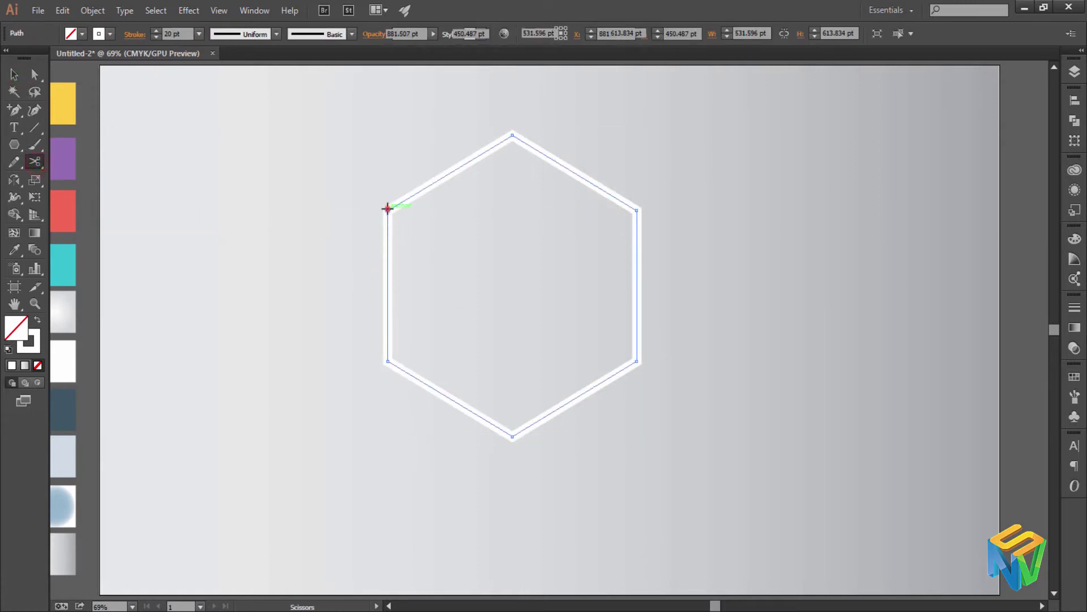
click(387, 209)
click(637, 210)
click(637, 361)
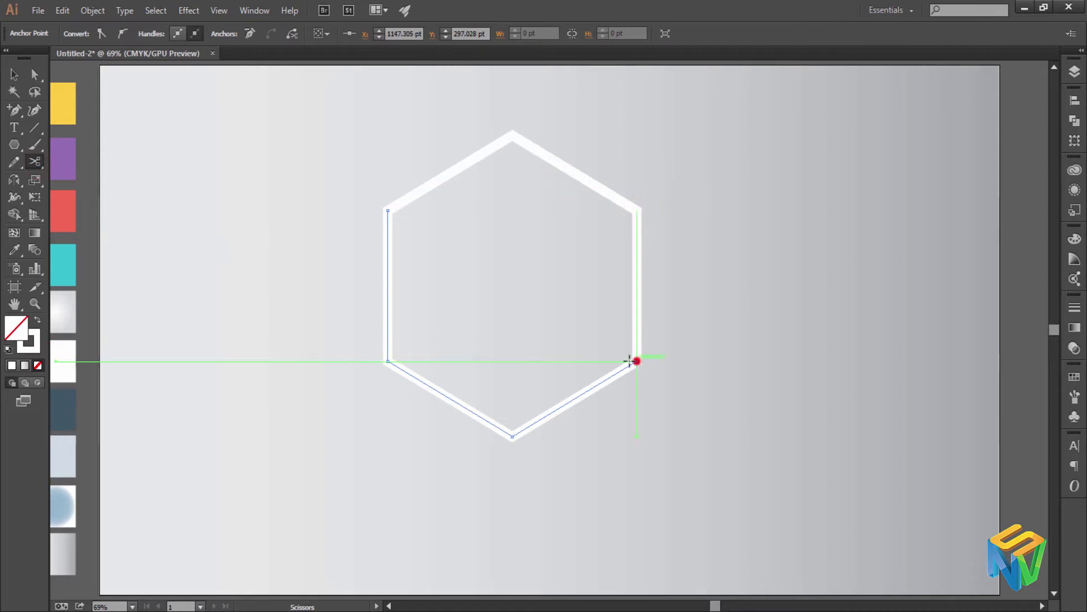
click(388, 360)
key(v)
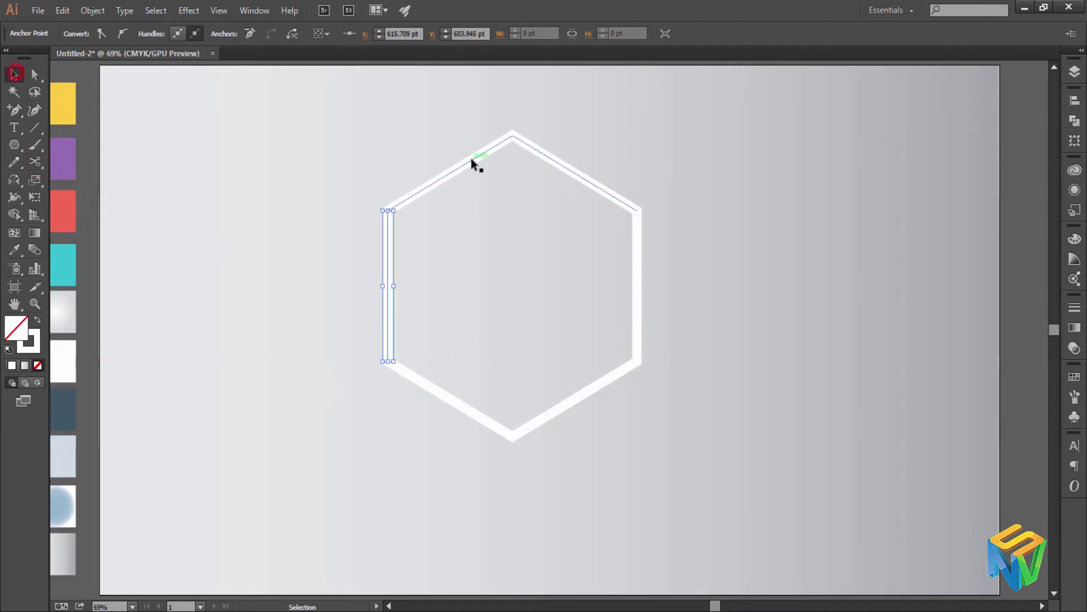
Make the hexagon's left vertical side a thick cyan stroke.
click(472, 161)
click(525, 433)
click(385, 268)
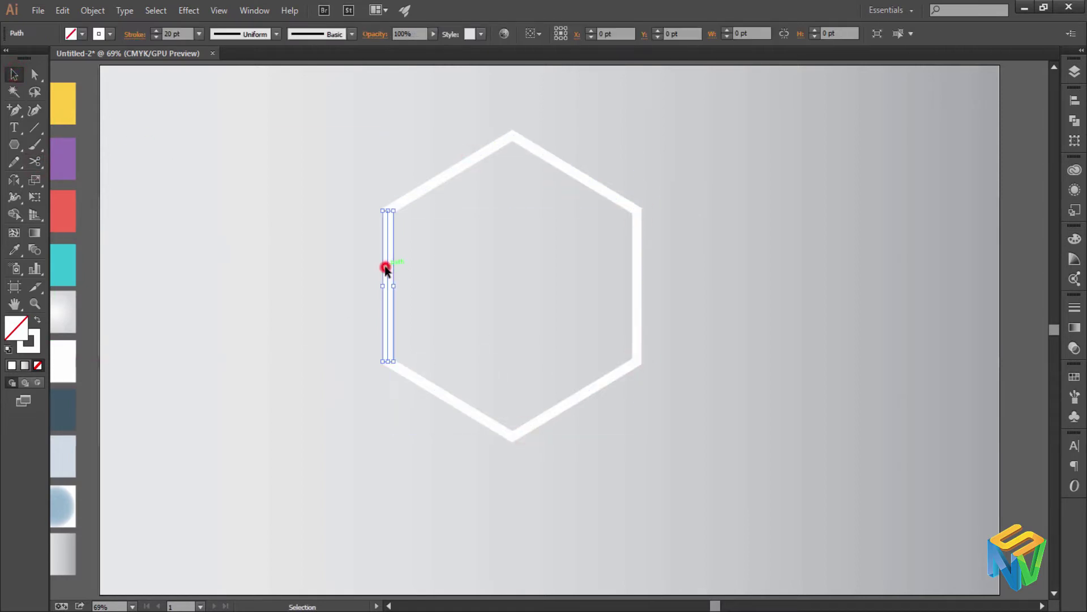
key(i)
click(68, 255)
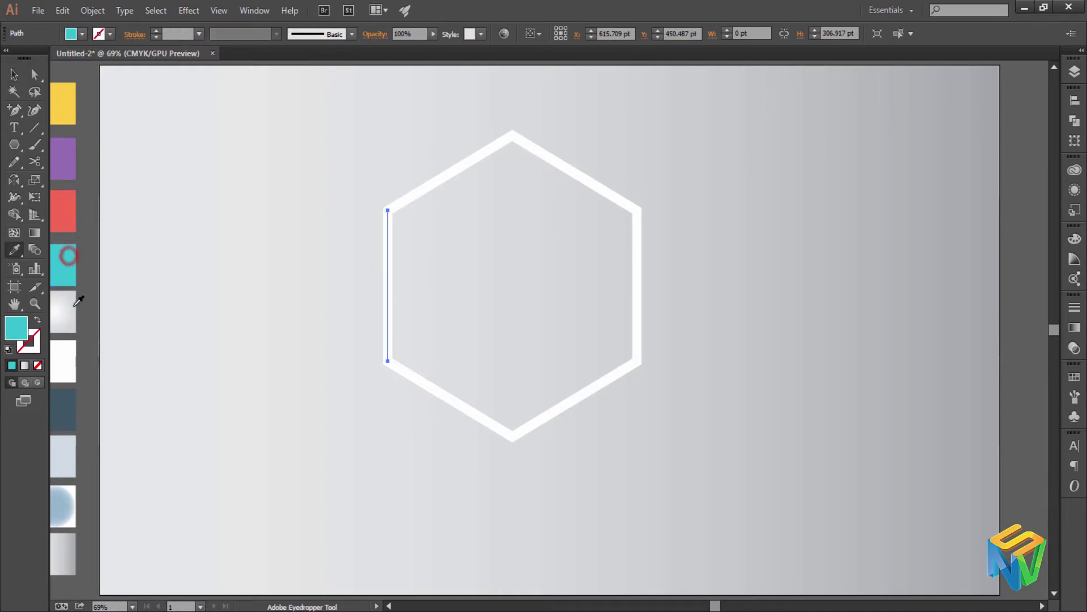
click(36, 322)
click(157, 31)
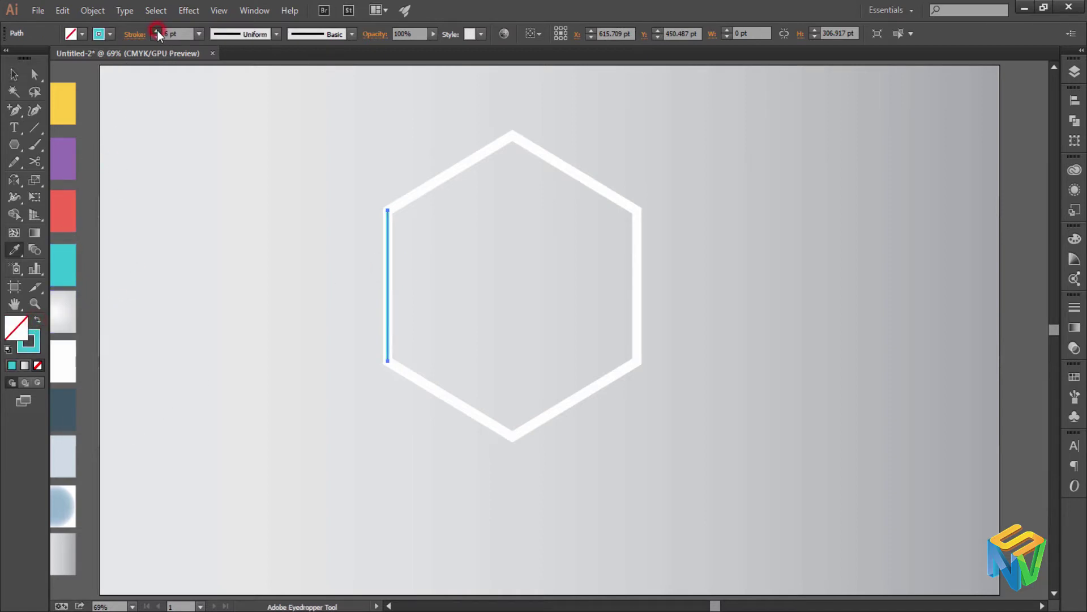
click(156, 30)
text(20)
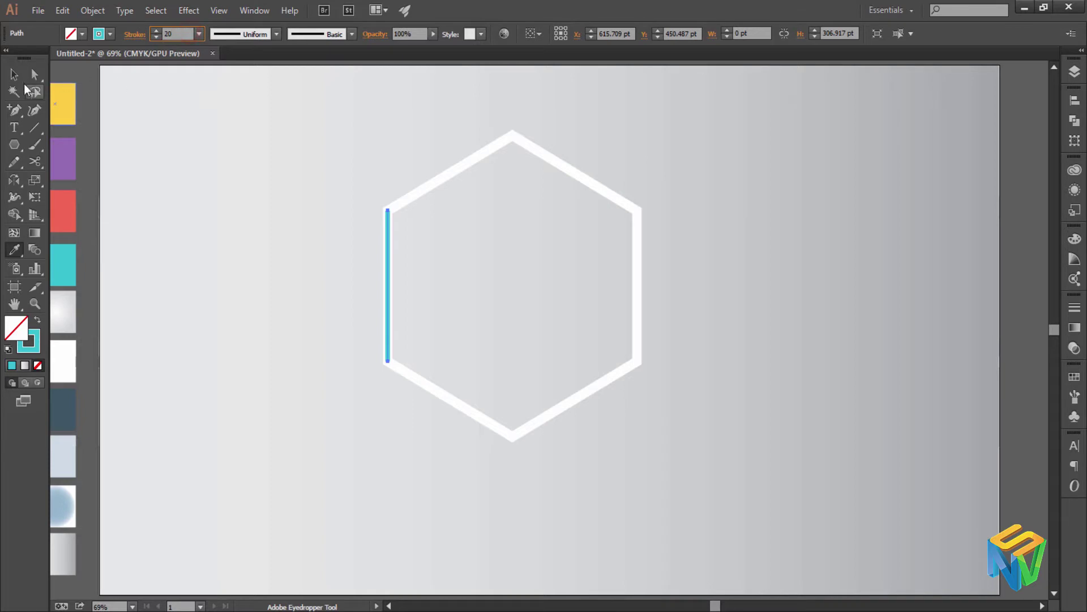
click(14, 74)
click(189, 128)
Make the right vertical side a cyan stroke, with both sides at 20 pt.
click(638, 288)
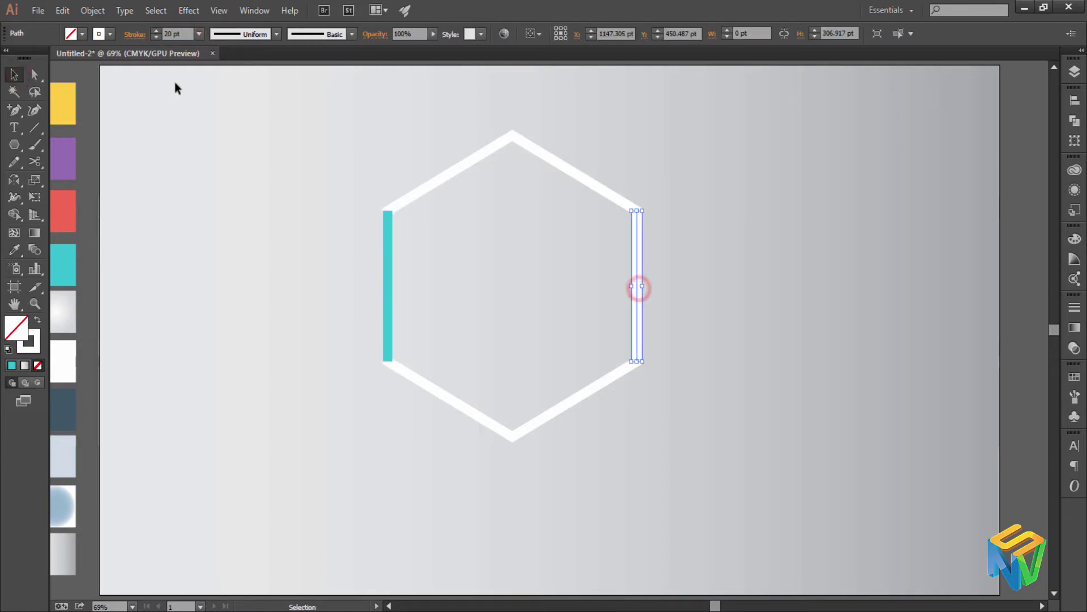
key(i)
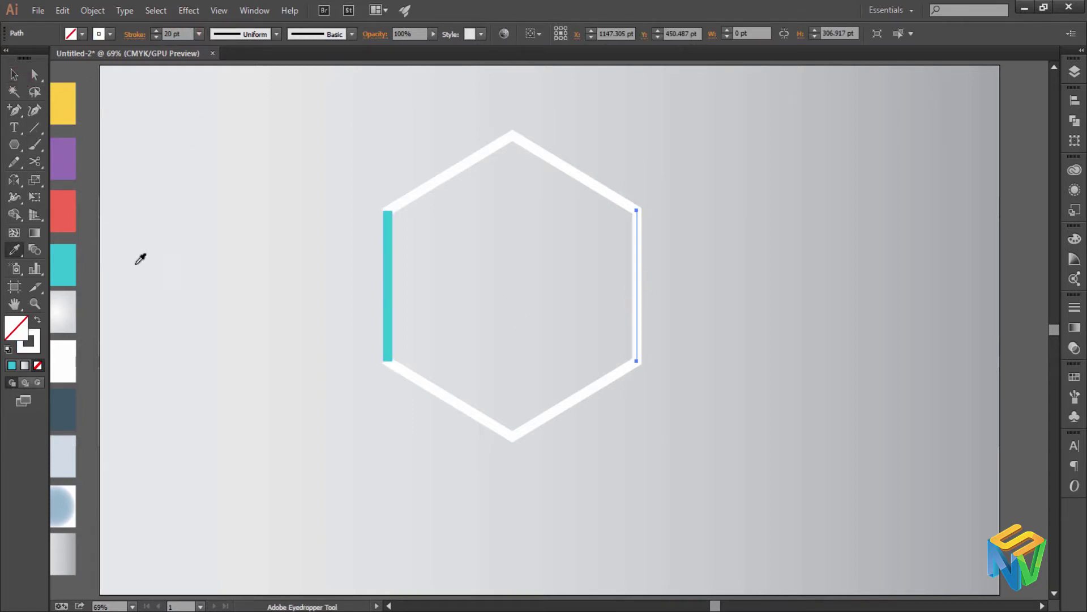
click(57, 249)
click(37, 319)
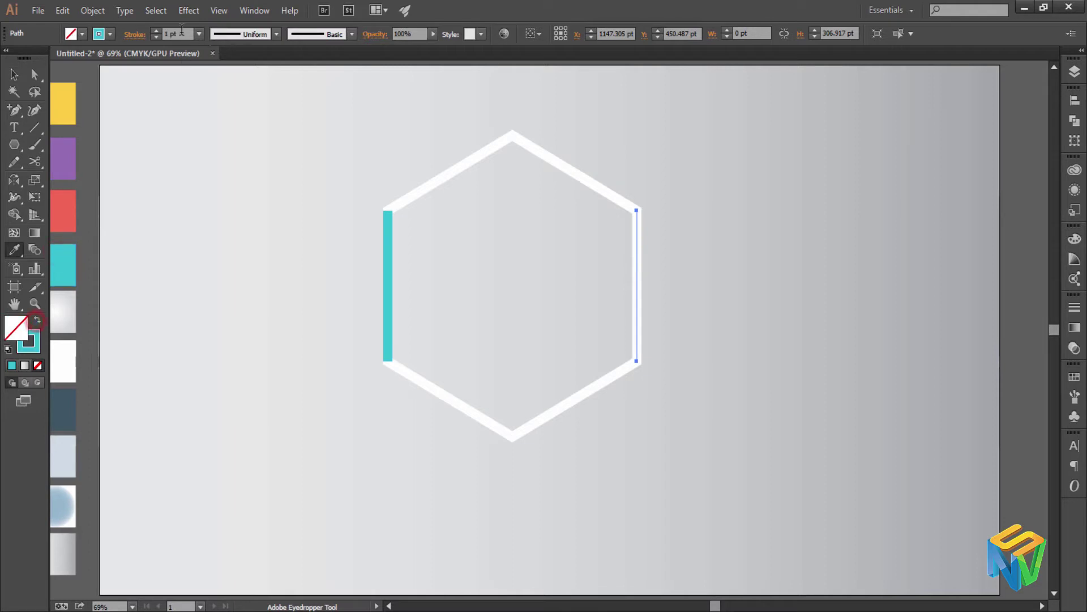
click(170, 33)
text(20)
key(Return)
key(v)
click(308, 178)
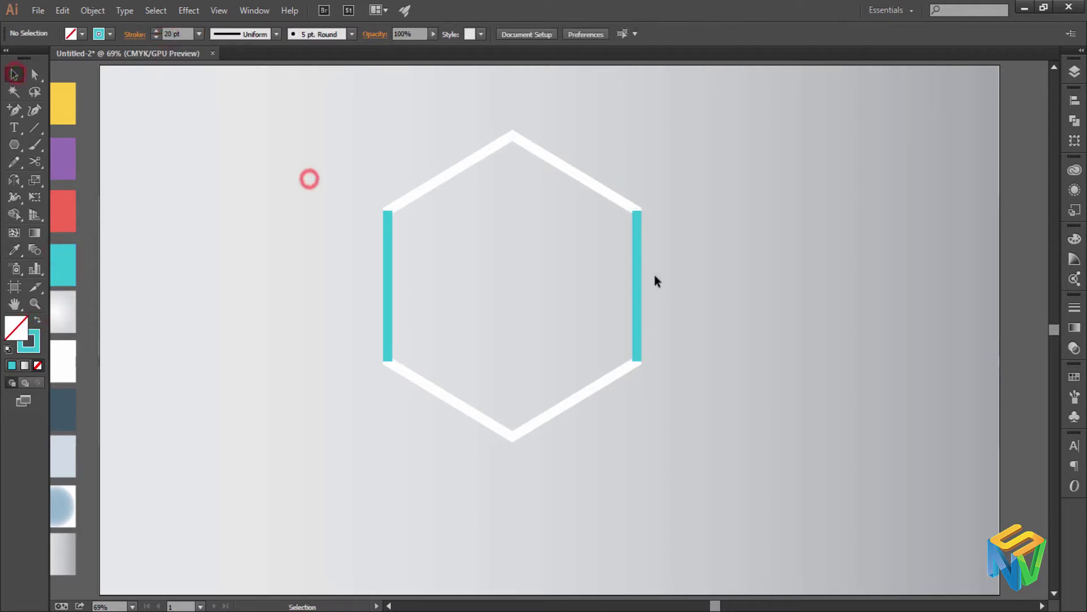
Shorten both teal sides slightly from the bottom, then fit the artboard in the window.
click(635, 282)
key(ctrl+equal)
key(ctrl+equal)
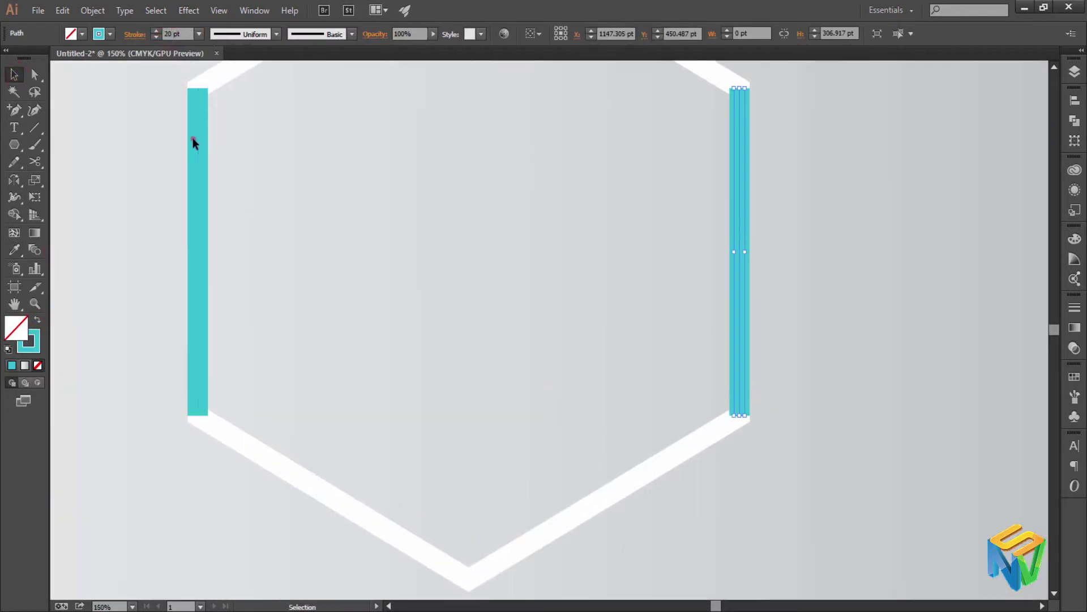
click(199, 144)
click(741, 198)
scroll(203, 242, up, 2)
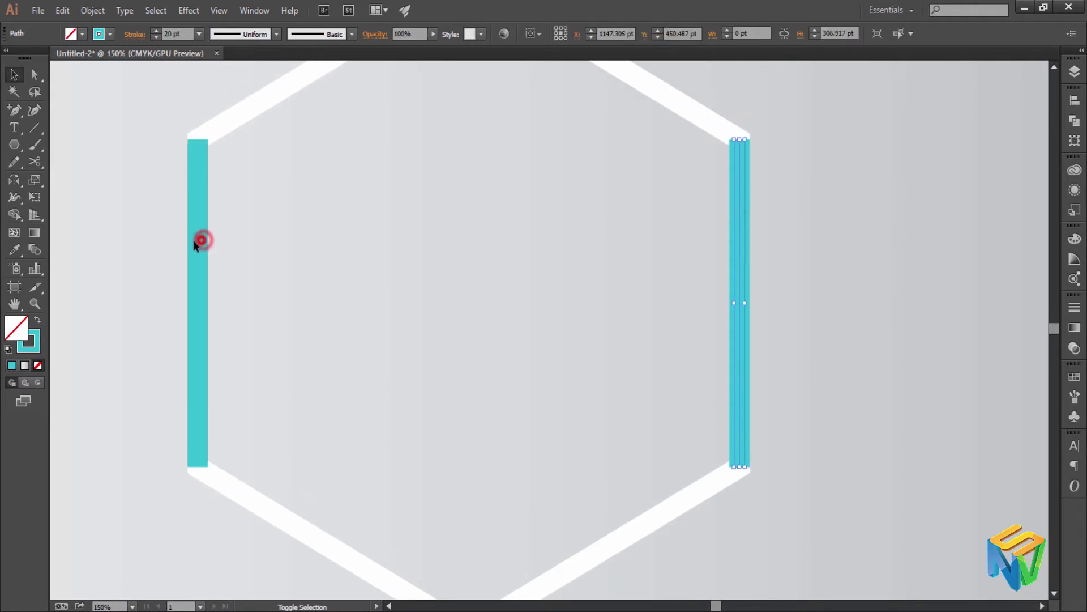
shift+click(194, 243)
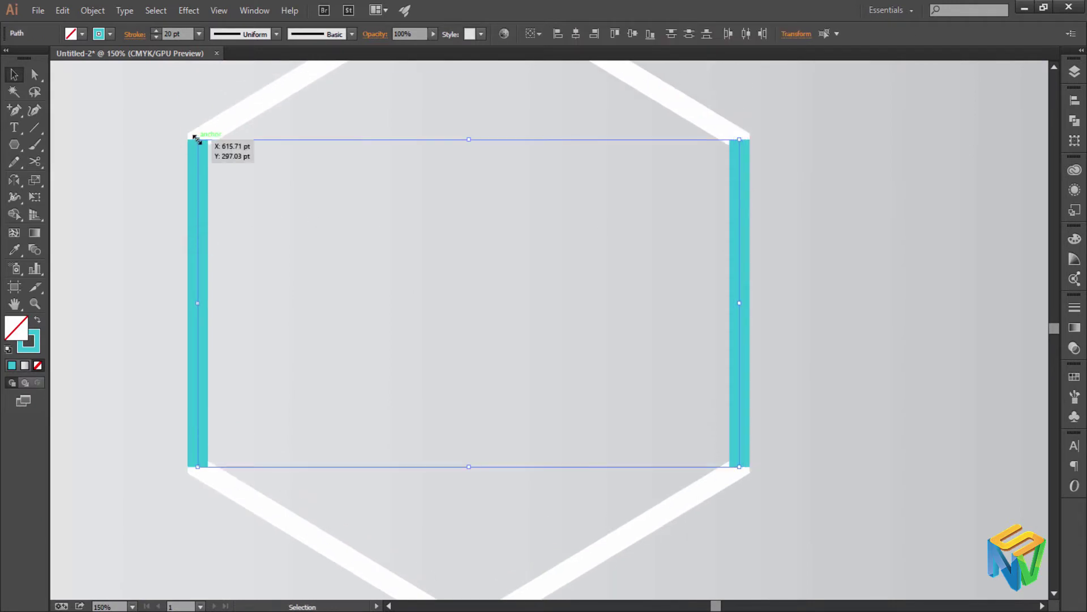
drag(468, 140, 465, 147)
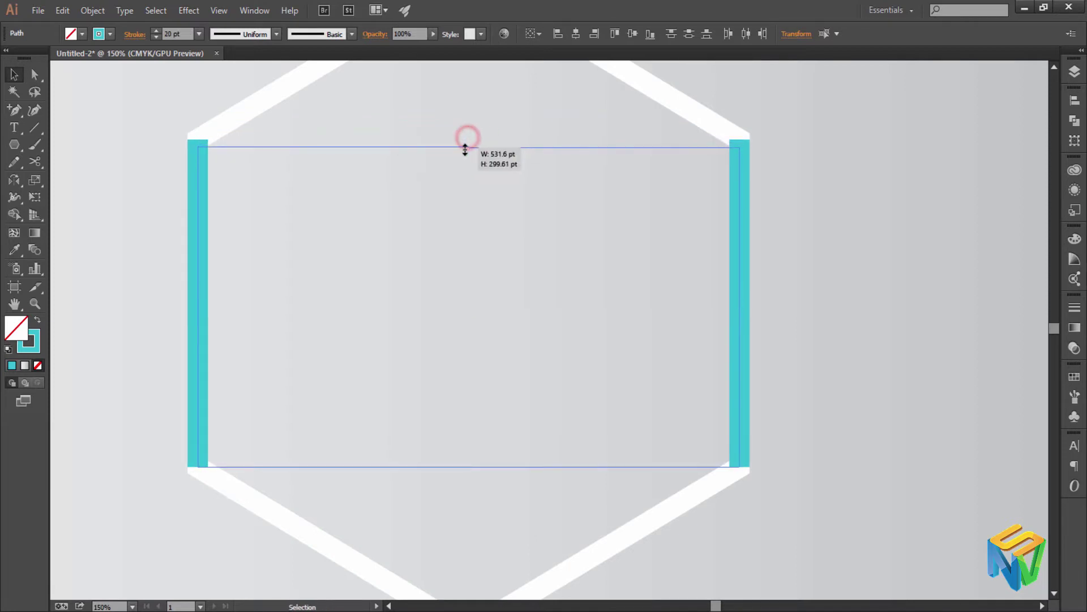
drag(469, 467, 470, 462)
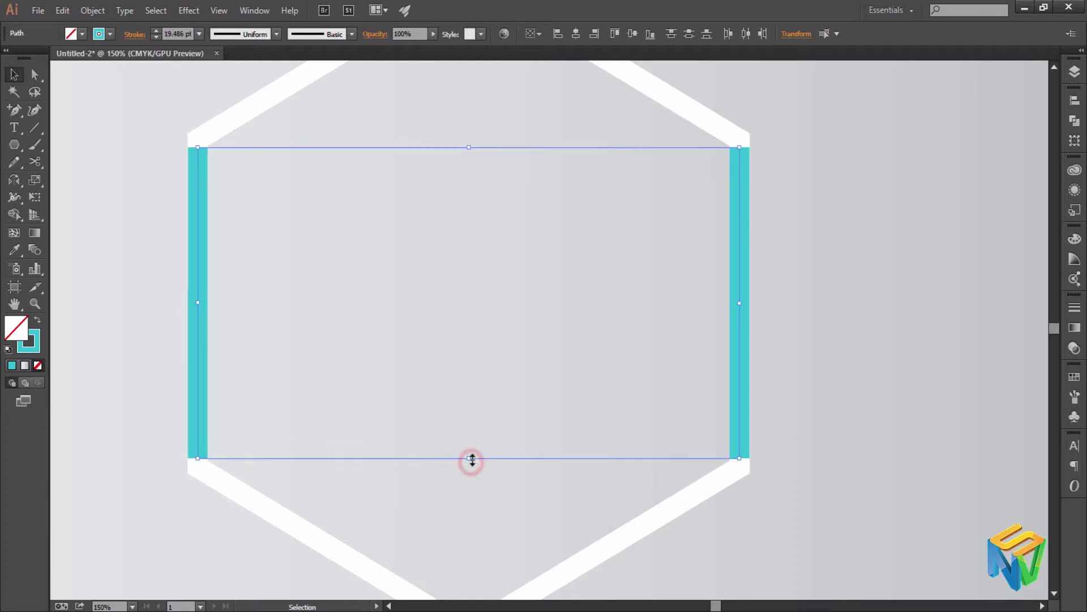
drag(470, 462, 470, 457)
click(868, 366)
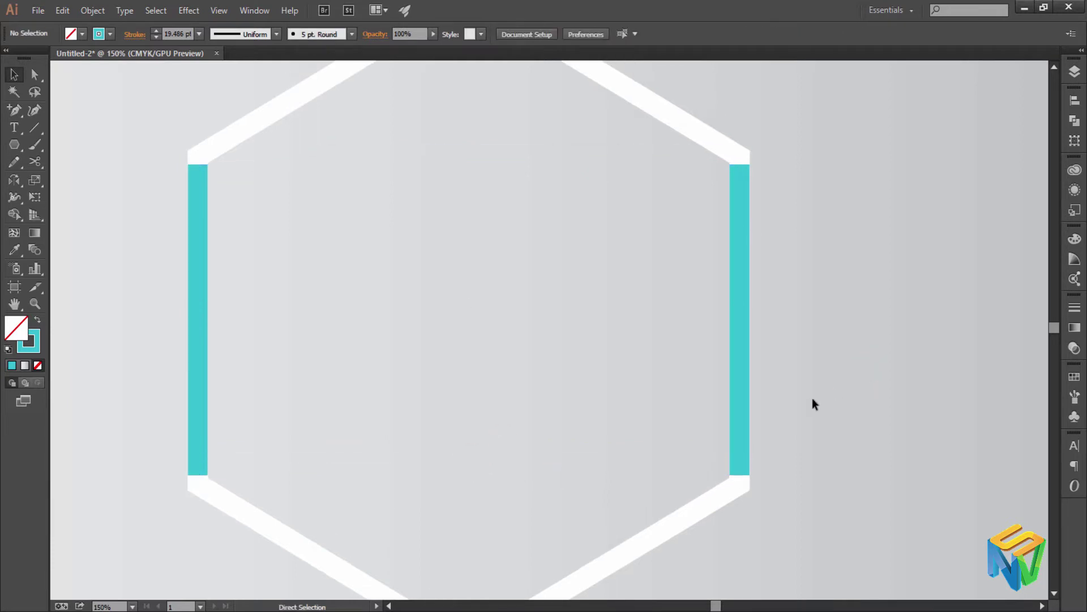
key(ctrl+0)
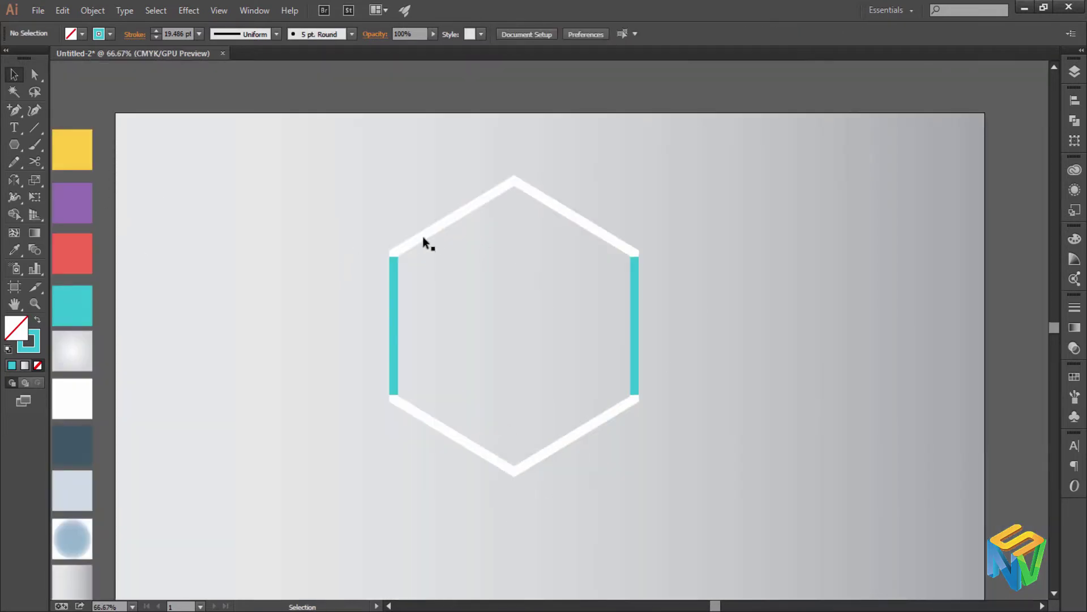
Fill a hexagon with dark slate and send it behind the white outline.
click(425, 237)
key(a)
key(v)
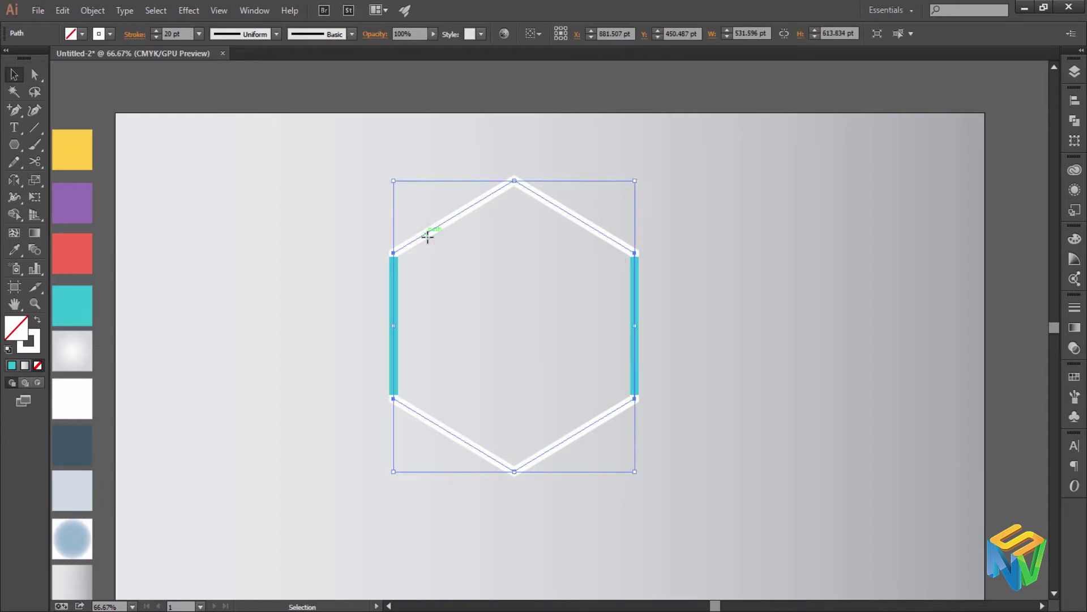
click(38, 319)
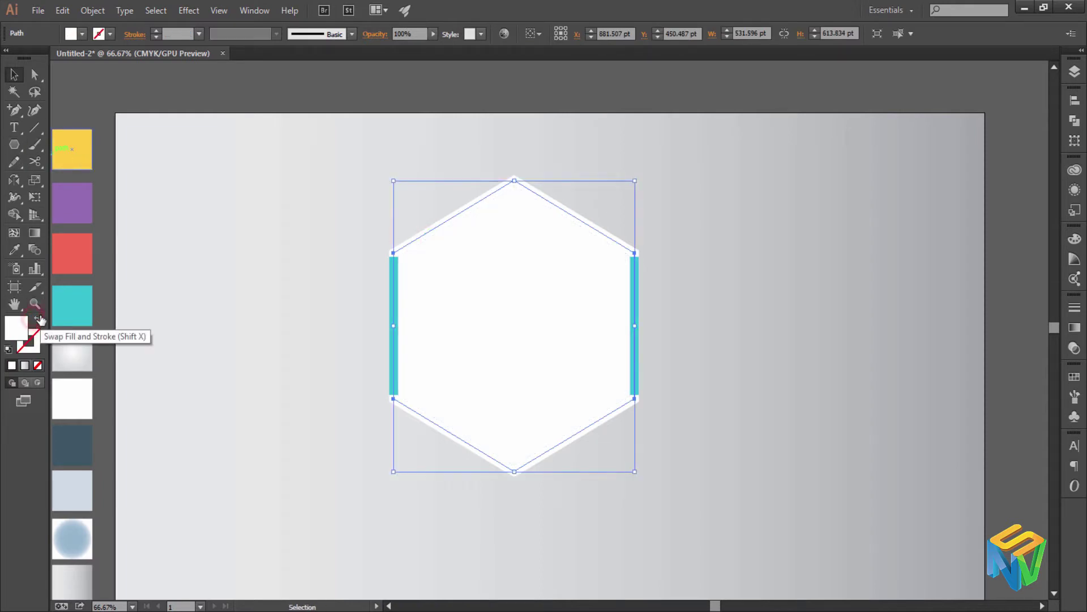
key(i)
click(84, 447)
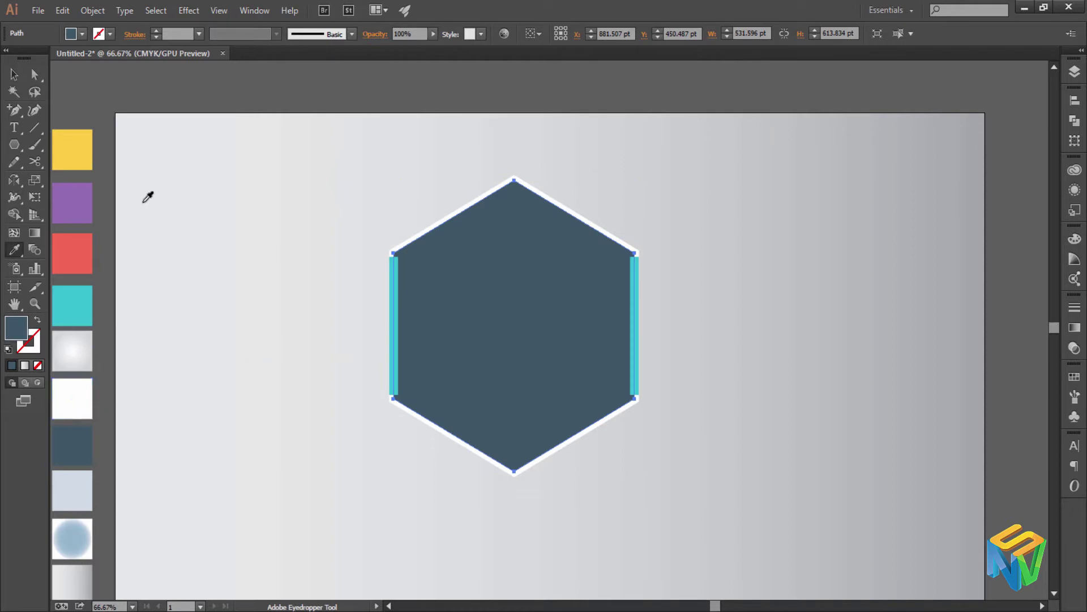
click(14, 75)
right_click(497, 319)
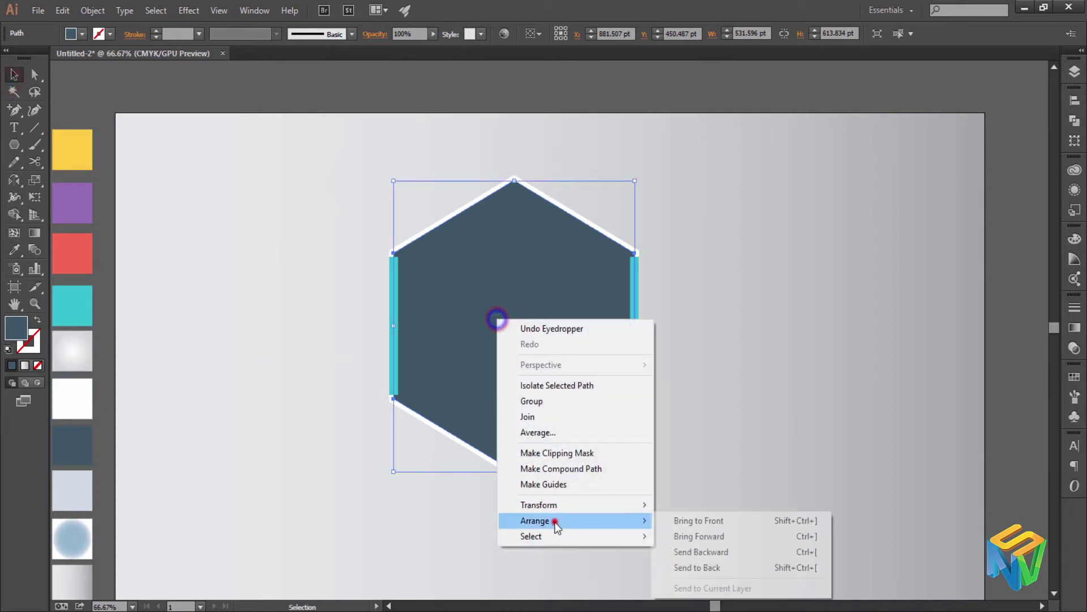
click(696, 568)
click(712, 405)
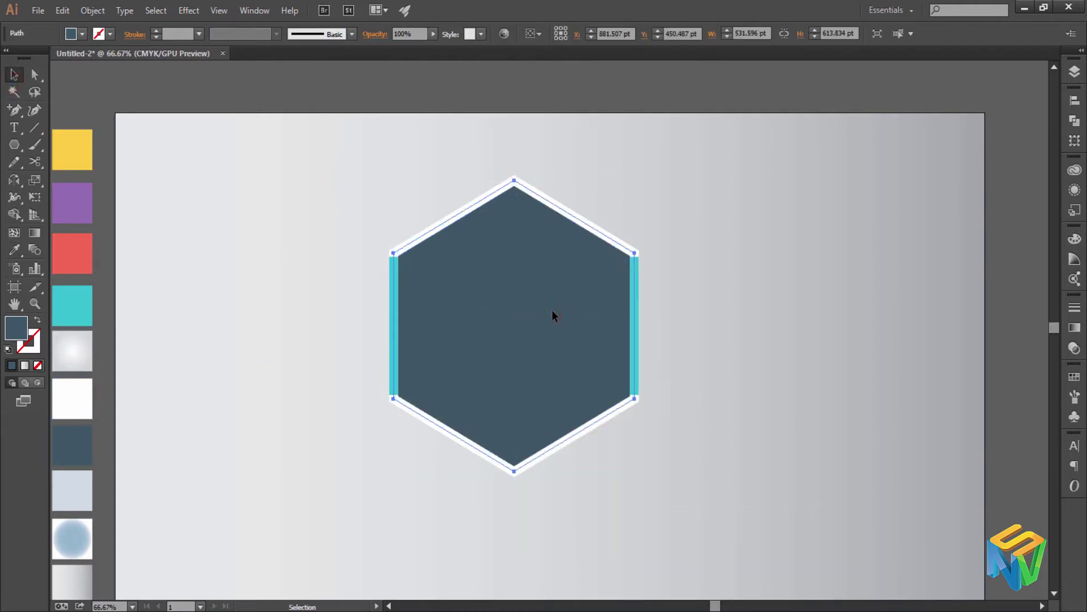
click(678, 286)
Scale a smaller inner copy of the hexagon and give it the blue radial gradient.
click(522, 357)
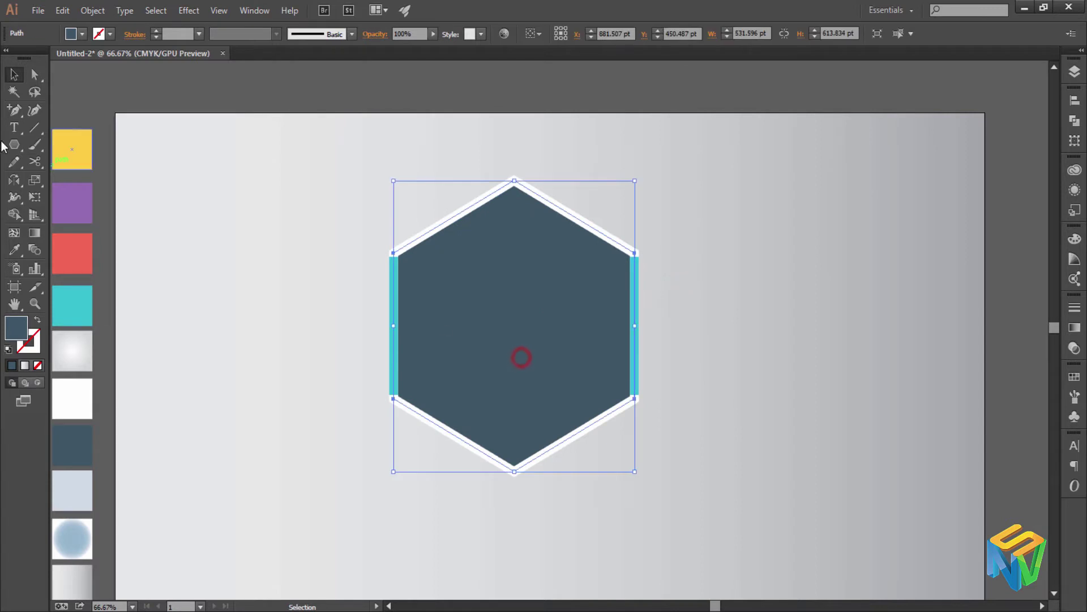
shift+click(497, 306)
drag(636, 473, 604, 437)
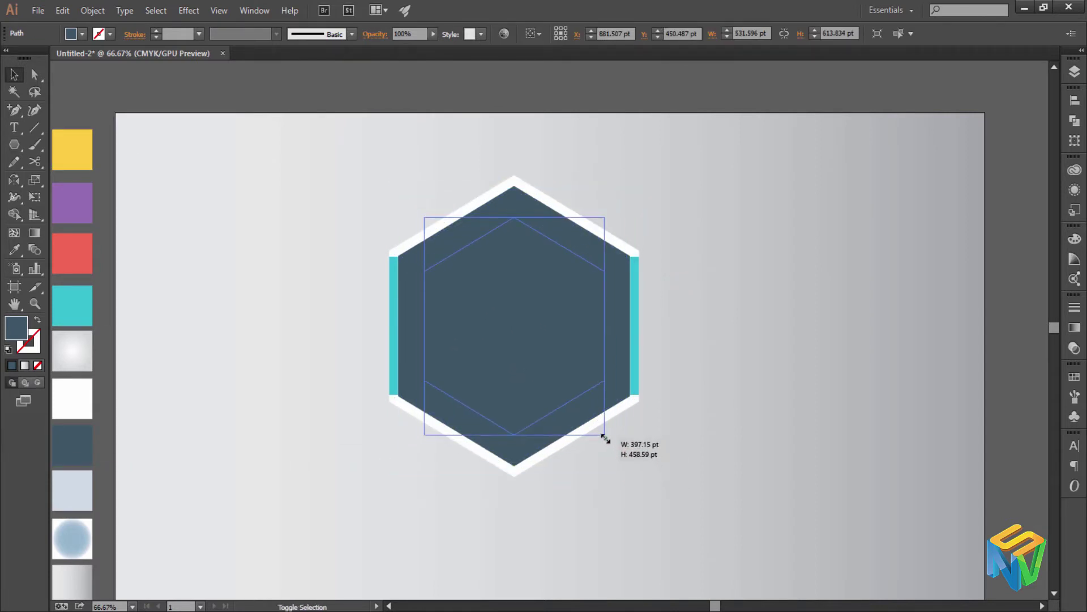
drag(604, 437, 609, 438)
key(i)
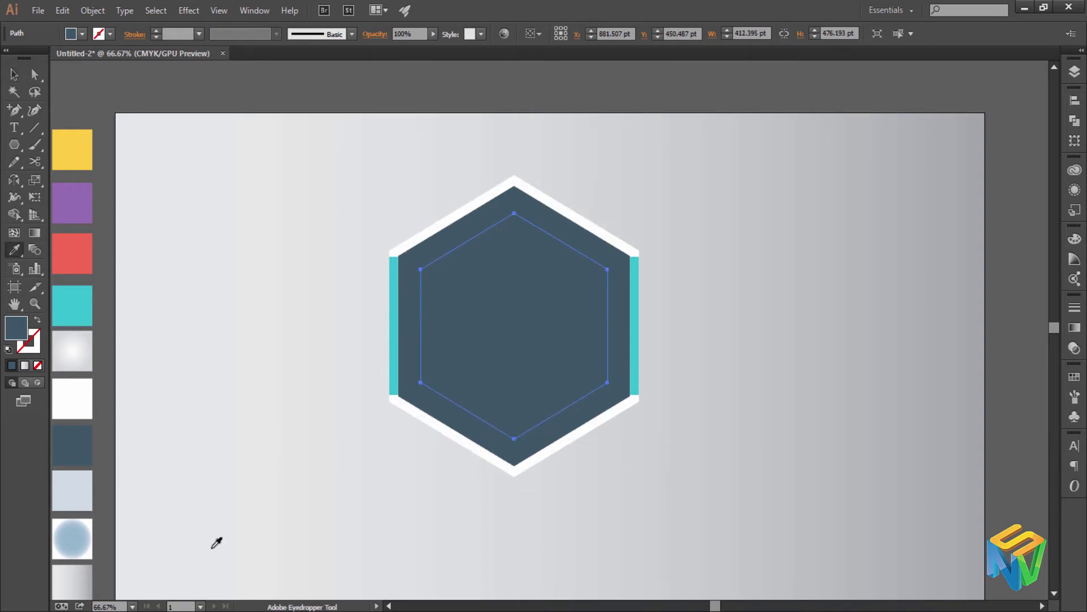
click(84, 544)
key(v)
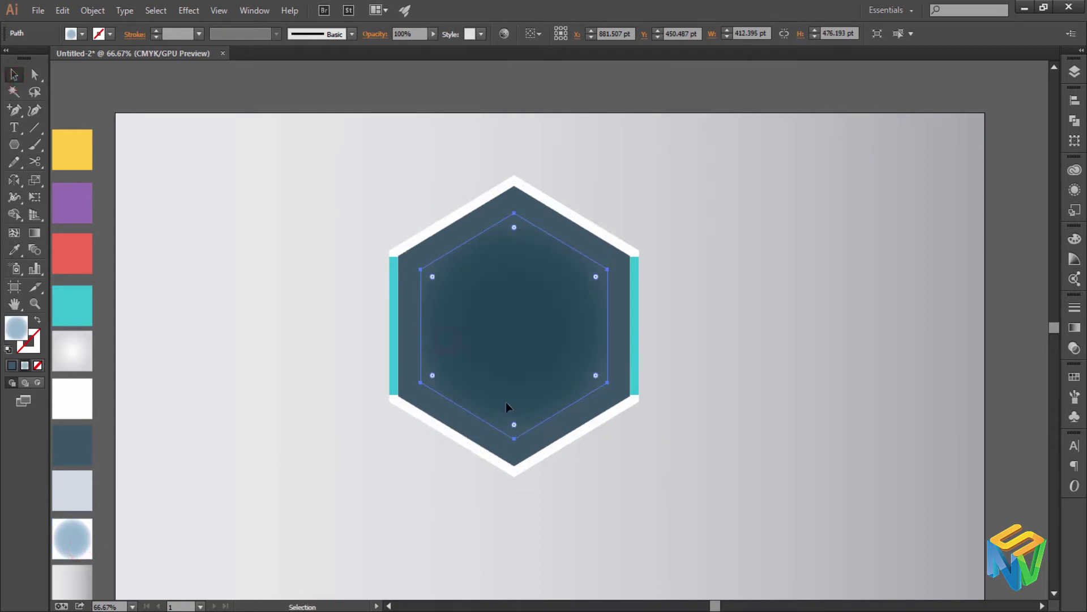
drag(607, 442, 596, 429)
Fill the inner hexagon with solid white.
key(i)
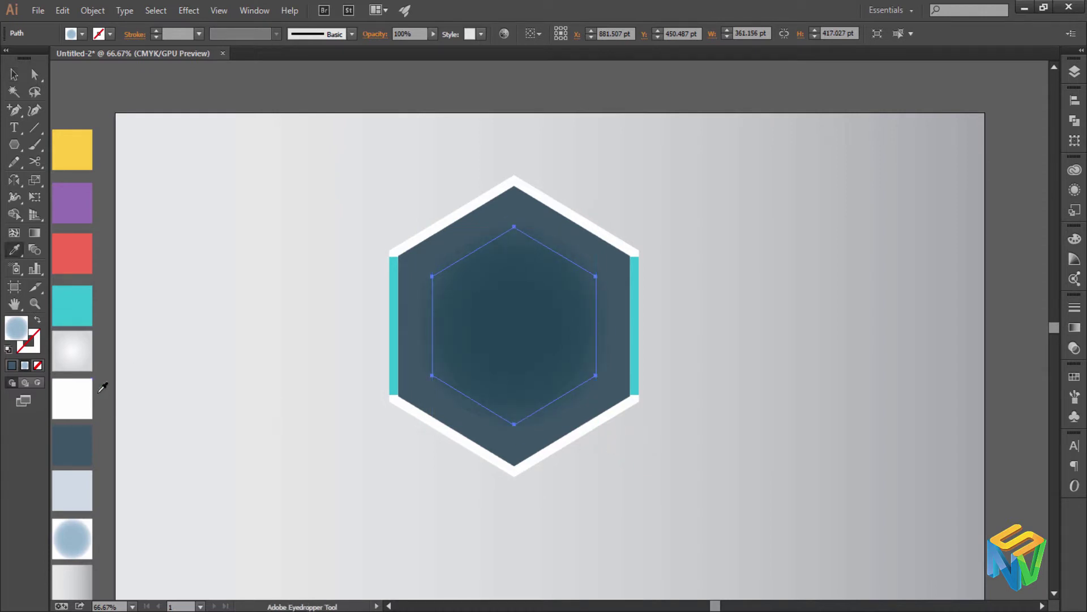
click(76, 413)
click(15, 74)
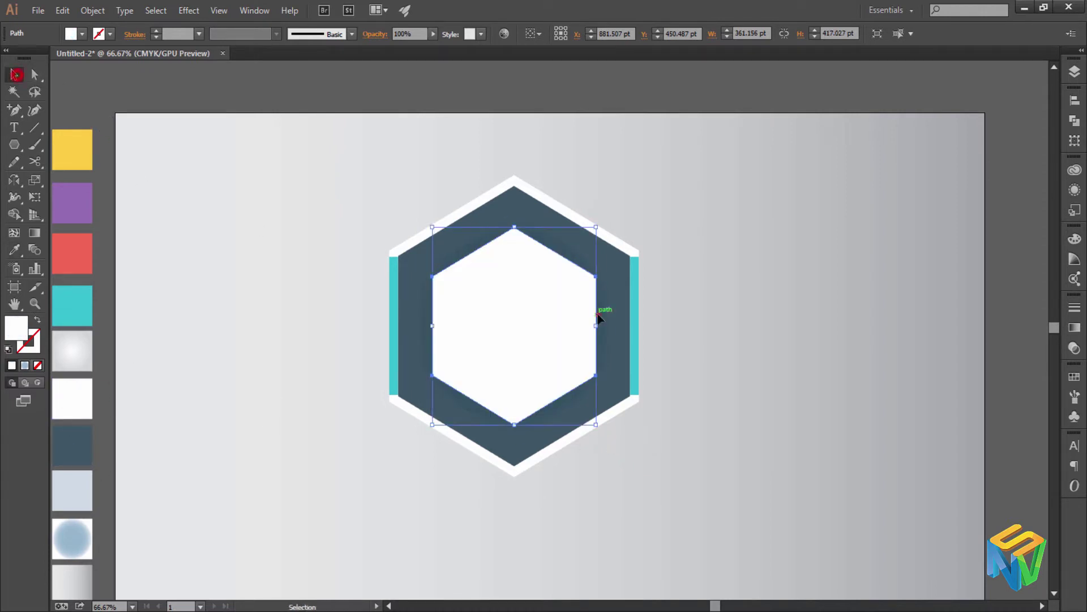
click(187, 10)
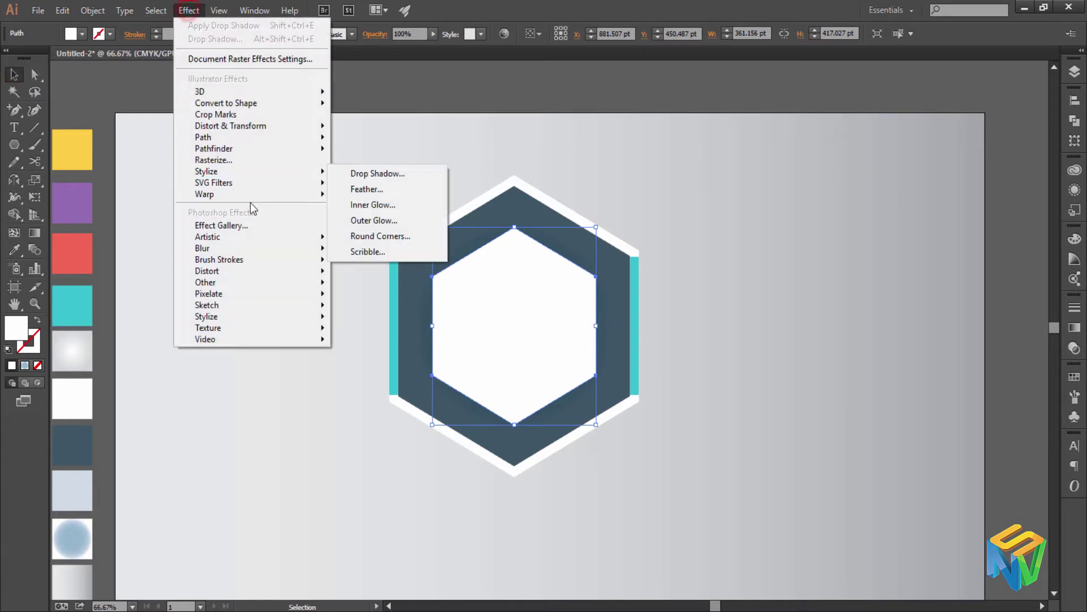
key(Escape)
Scale a smaller copy of the outer outline and try 7 pt and 13 pt stroke weights.
click(635, 317)
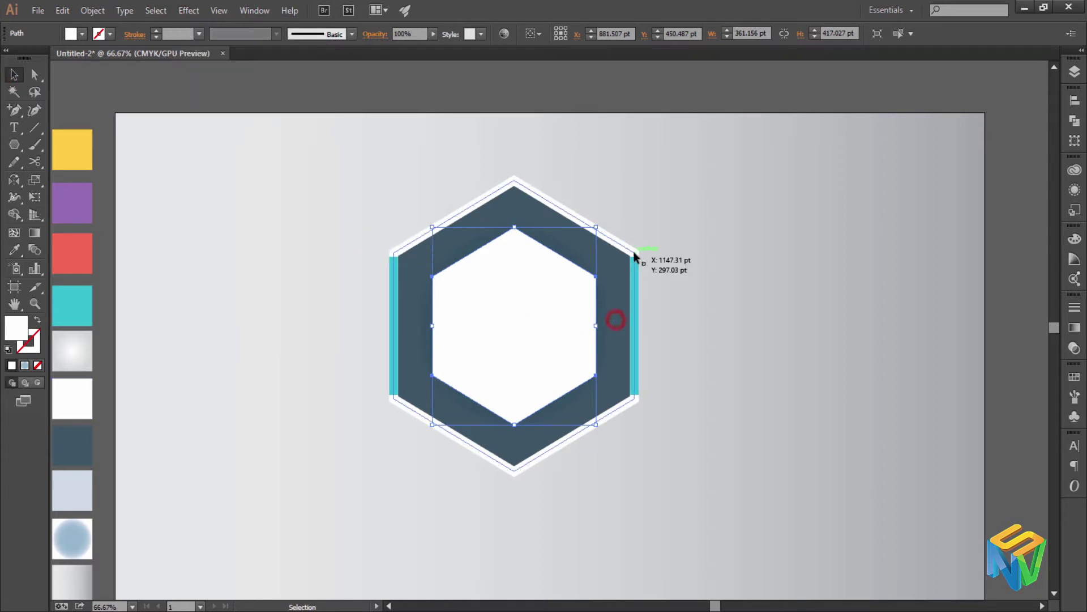
key(a)
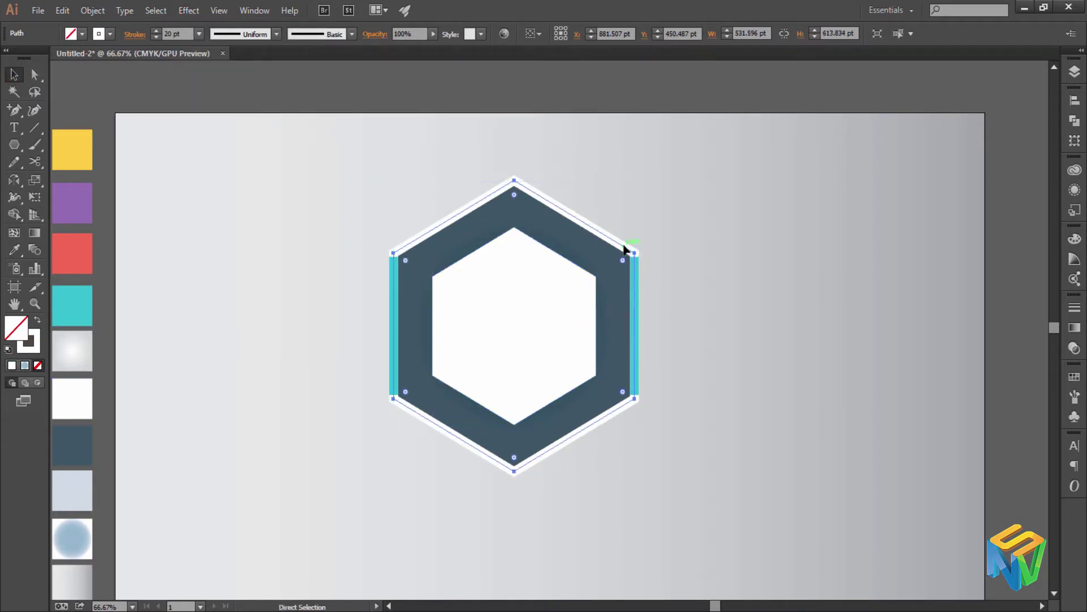
key(v)
drag(633, 471, 625, 463)
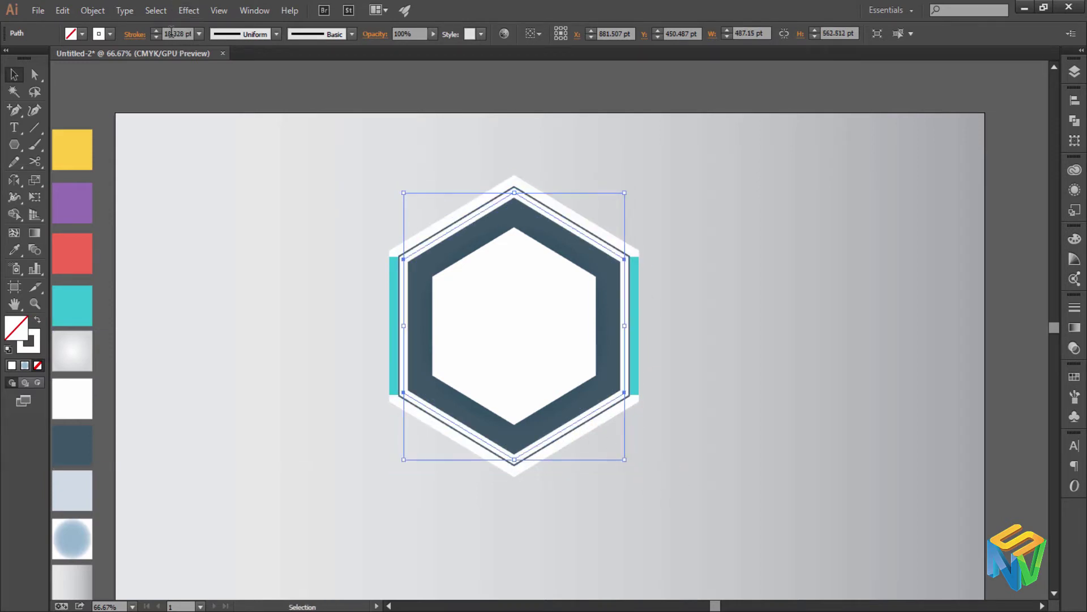
click(153, 36)
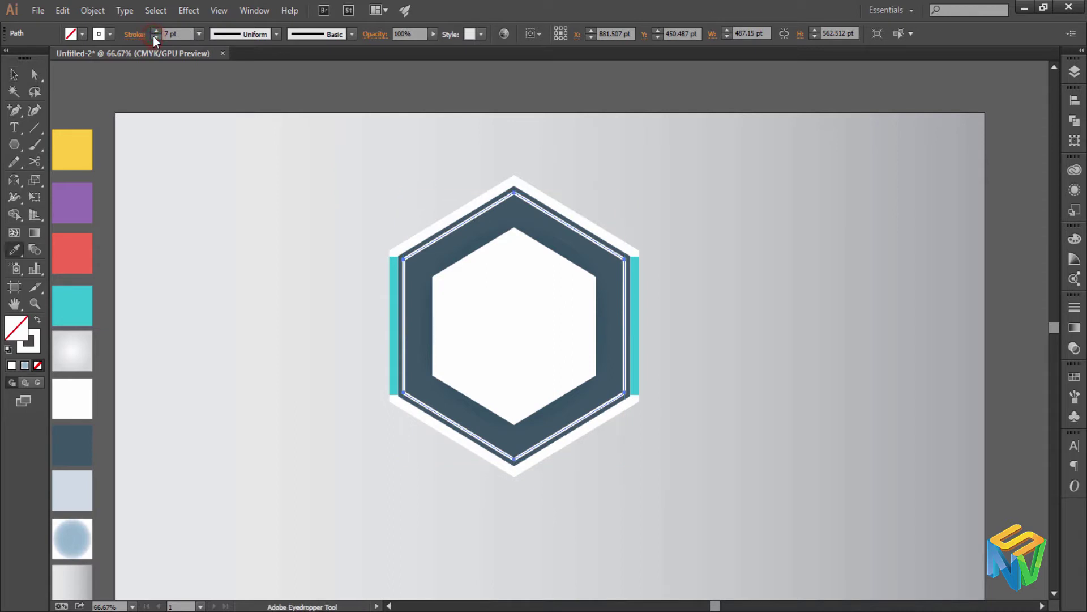
key(i)
click(88, 363)
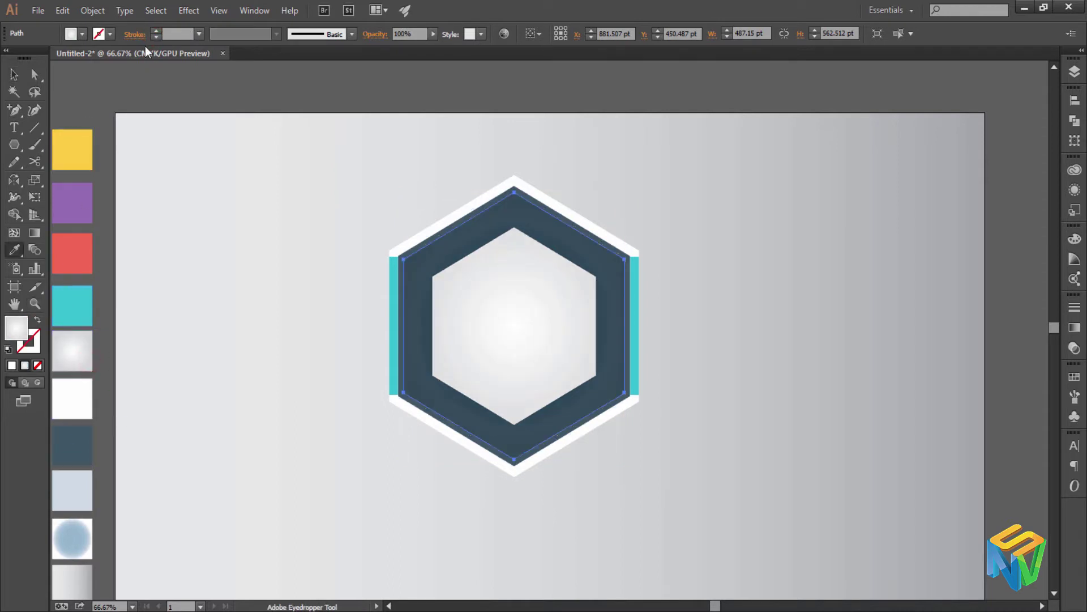
click(37, 319)
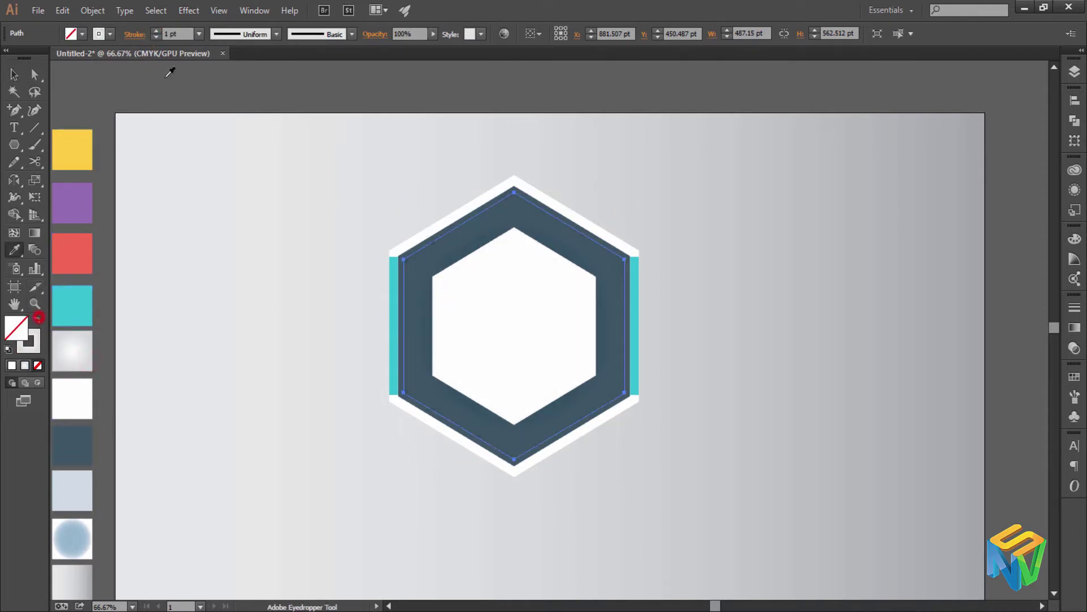
click(159, 31)
click(159, 32)
click(158, 32)
click(283, 344)
key(ctrl+z)
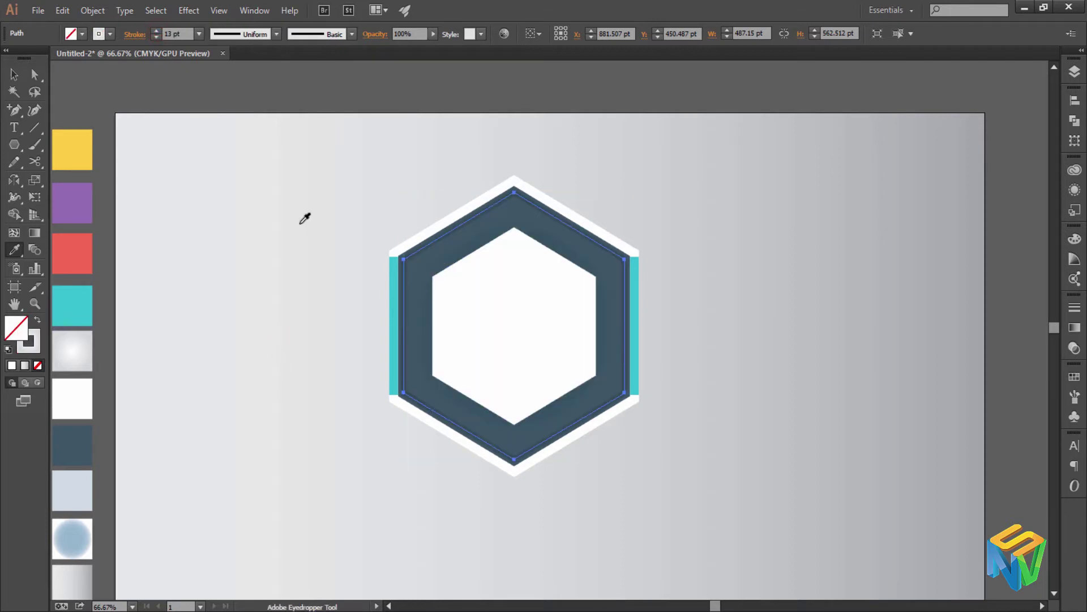
Clear the selection and reselect the white inner hexagon.
key(v)
click(321, 403)
click(538, 341)
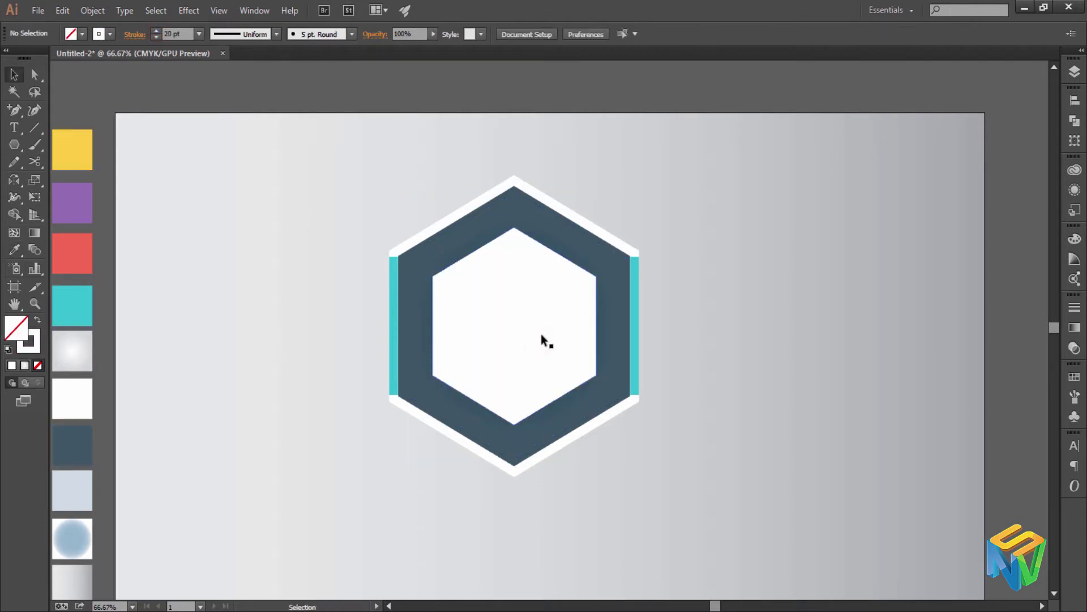
click(542, 338)
click(502, 328)
Give the inner white hexagon a Multiply drop shadow: 93%, 1 pt offsets, 11 pt blur.
click(188, 10)
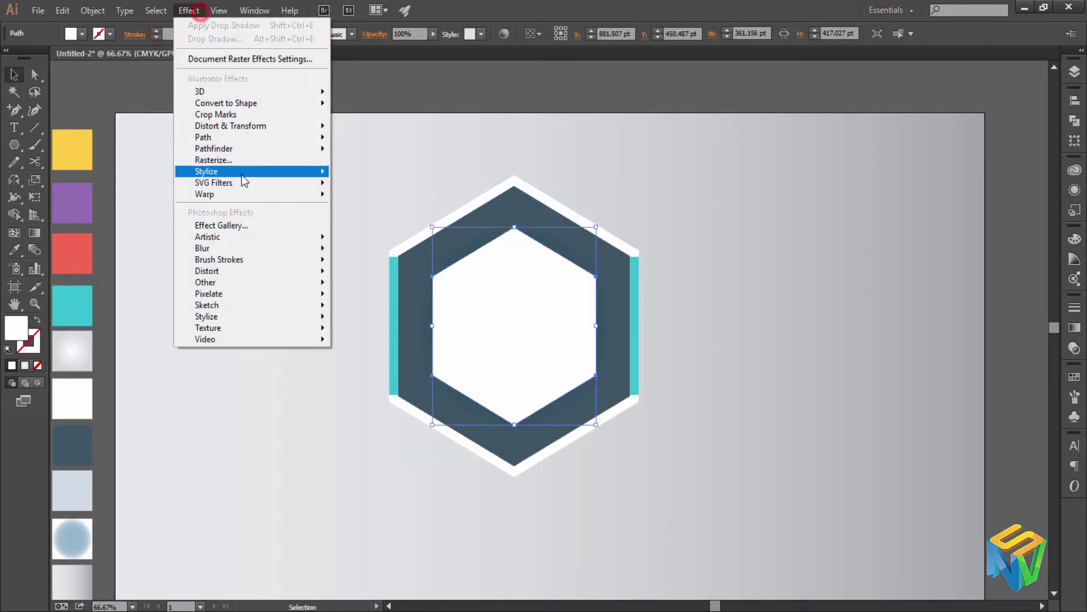
mouse_move(206, 171)
click(349, 172)
click(899, 418)
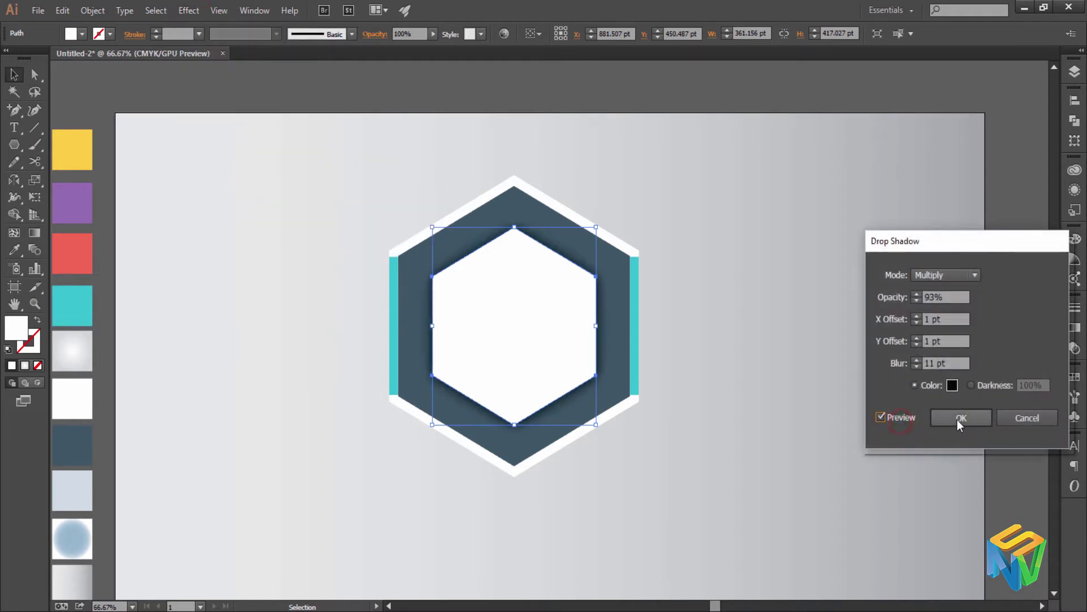
click(961, 420)
Draw a new hexagon outward from the badge centre.
click(843, 379)
click(449, 232)
click(314, 285)
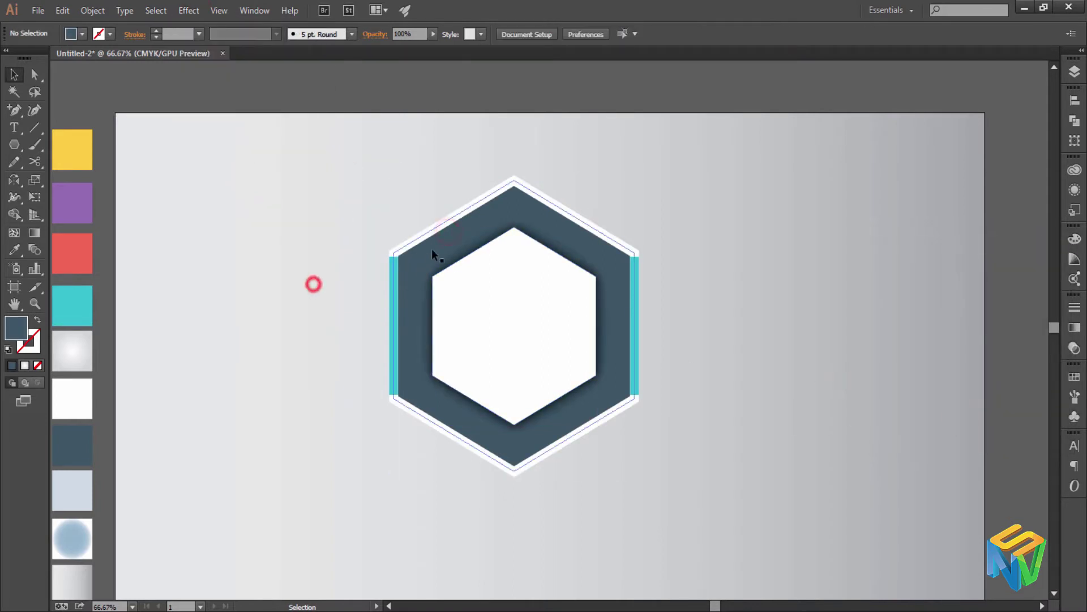
click(433, 251)
click(14, 144)
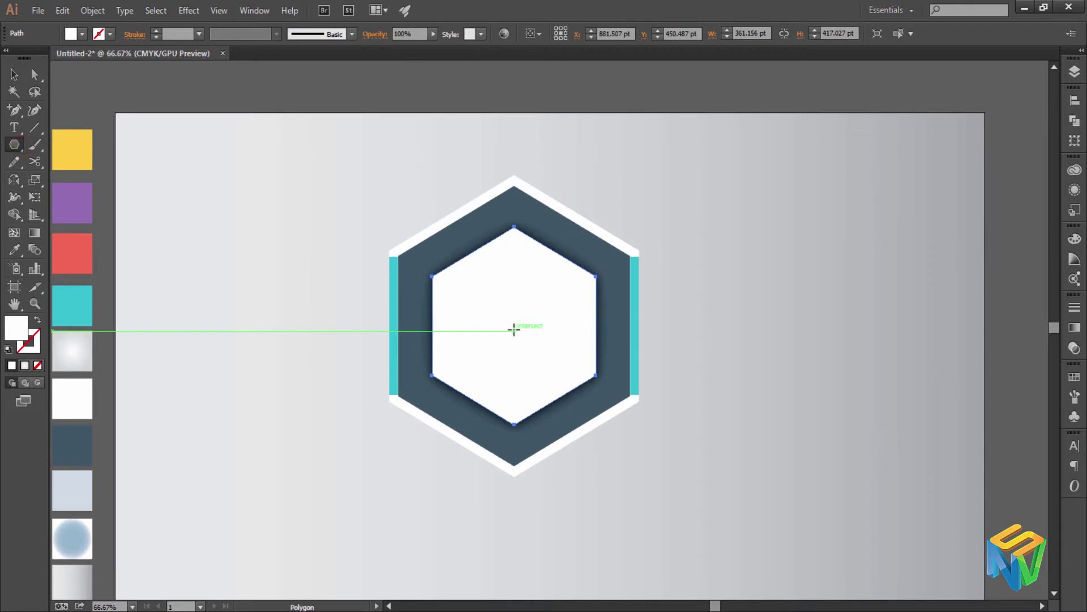
drag(513, 328, 616, 390)
Make the new hexagon a thin 5.275 pt white outline just inside the slate ring.
key(shift+x)
key(v)
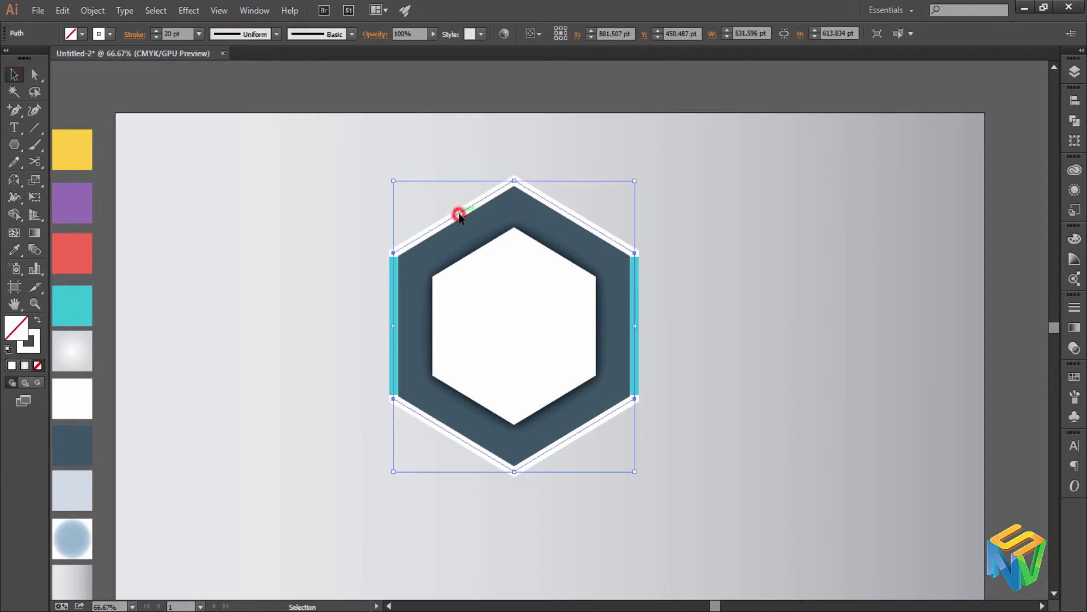
drag(636, 471, 621, 455)
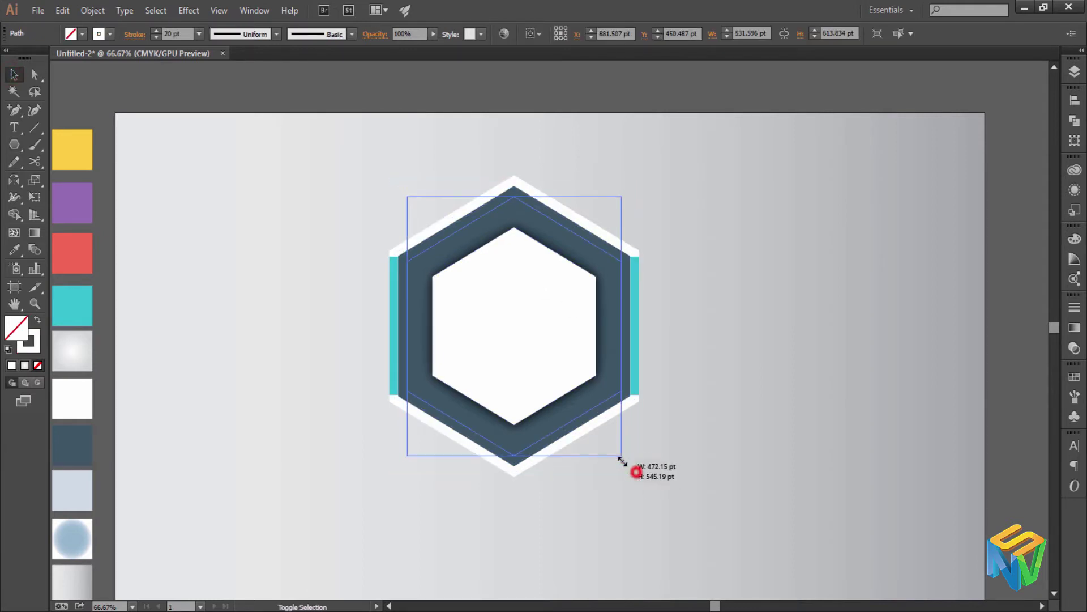
click(157, 37)
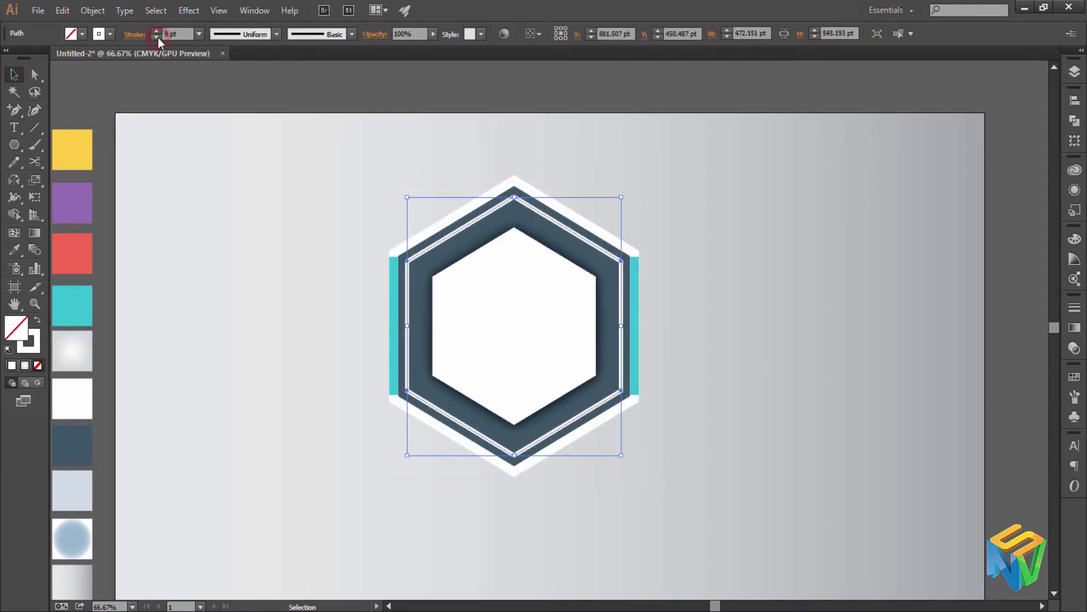
drag(621, 456, 627, 462)
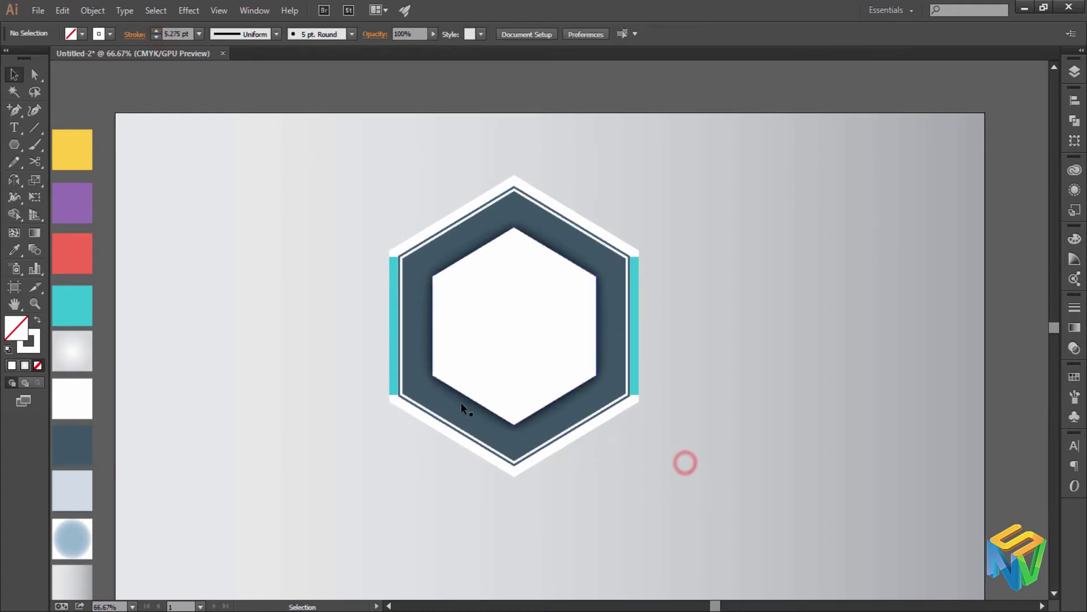
click(430, 410)
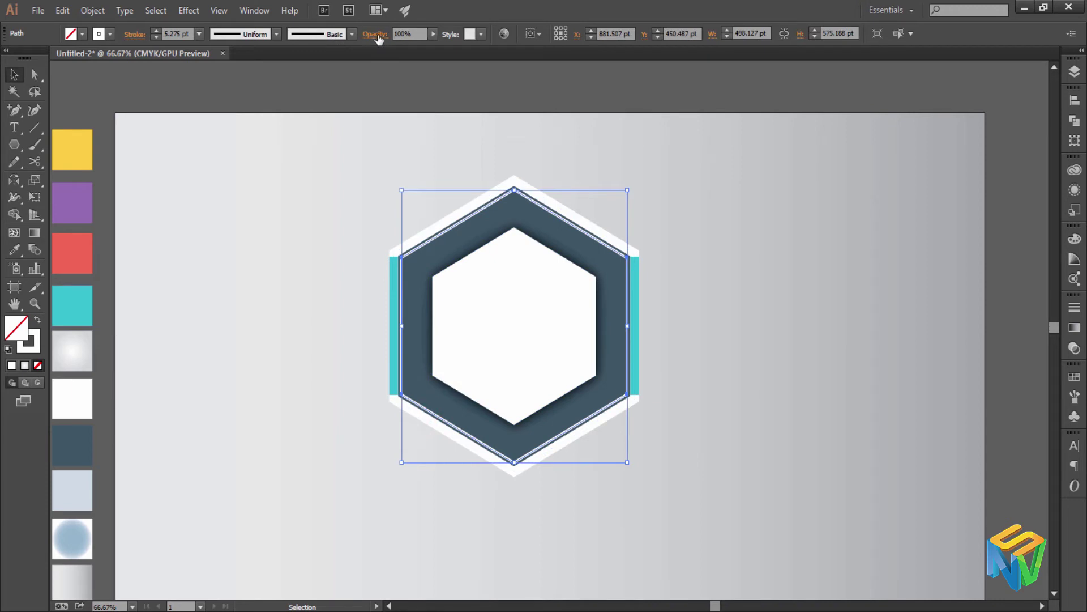
Lower the thin outline hexagon's opacity to 58%.
click(376, 35)
click(432, 34)
click(398, 46)
click(390, 94)
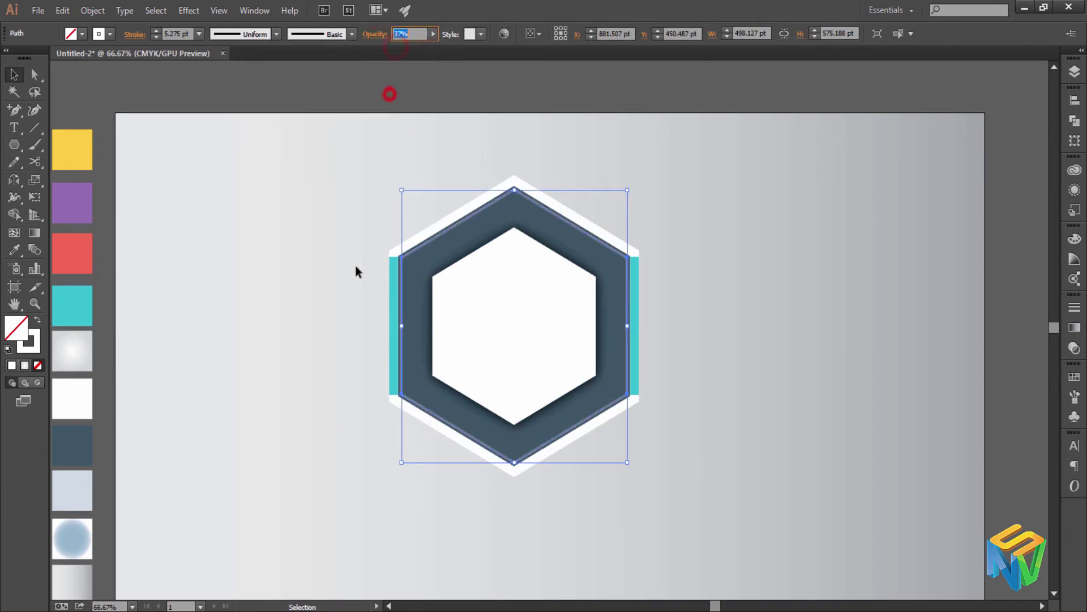
click(417, 246)
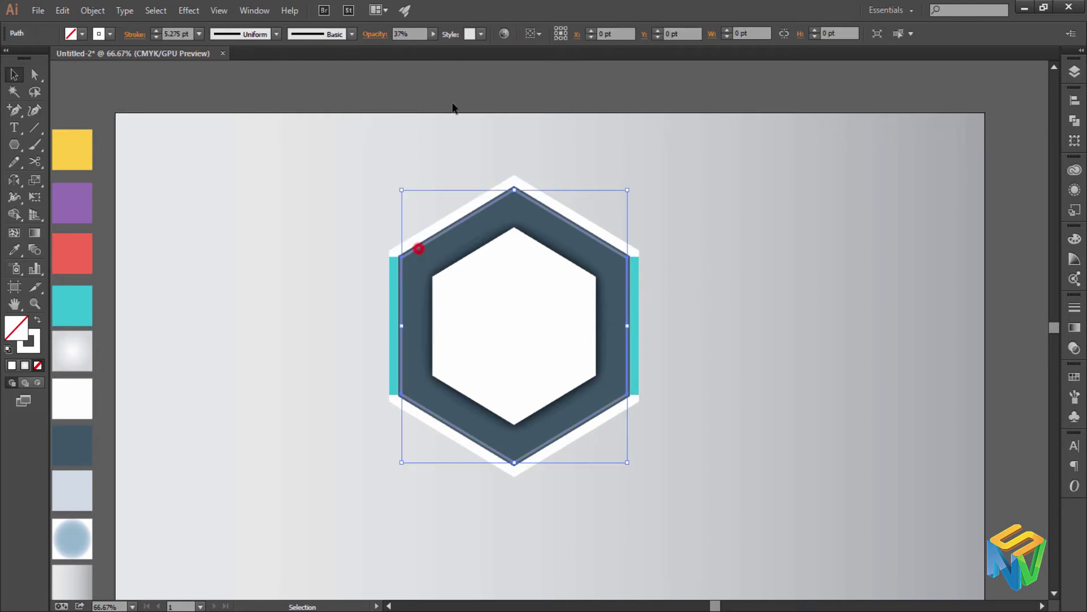
click(432, 34)
click(341, 221)
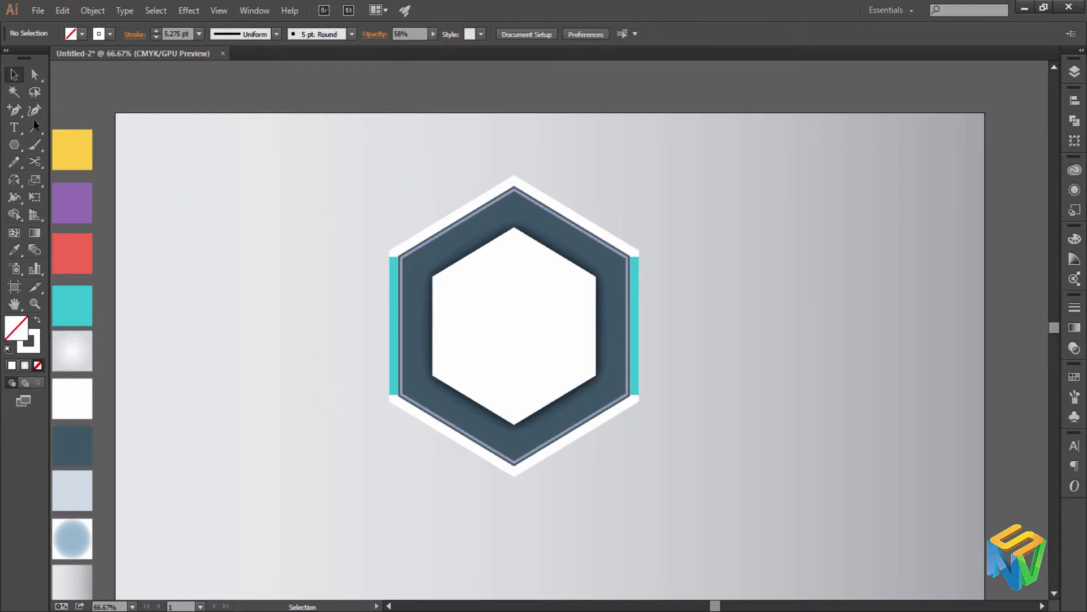
Draw a teal rectangle band about 531.6 pt wide across the hexagon's middle.
drag(19, 146, 45, 143)
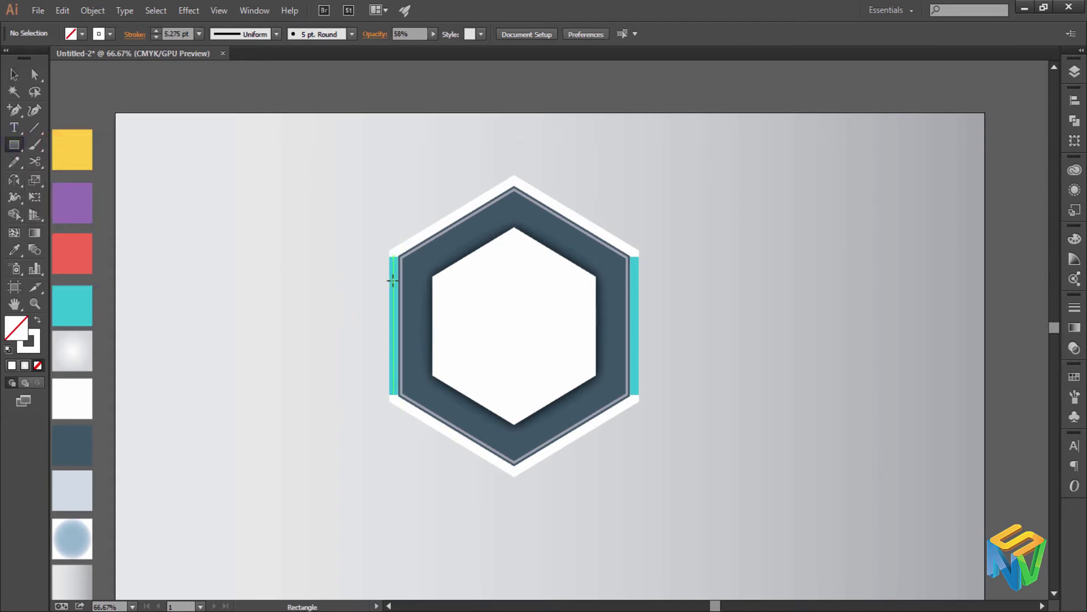
drag(393, 280, 635, 375)
click(13, 73)
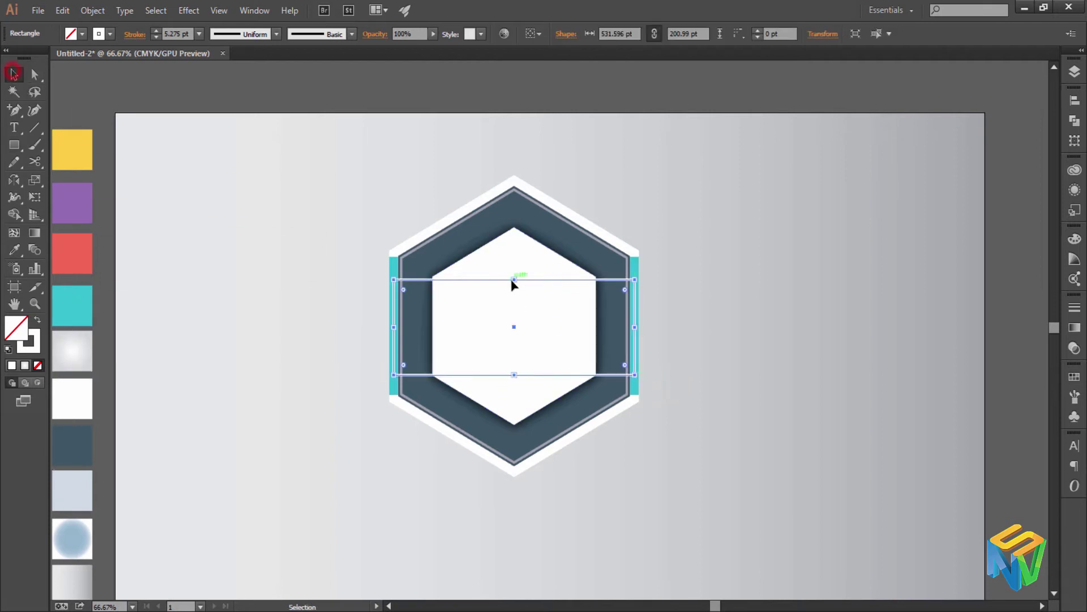
drag(513, 280, 508, 277)
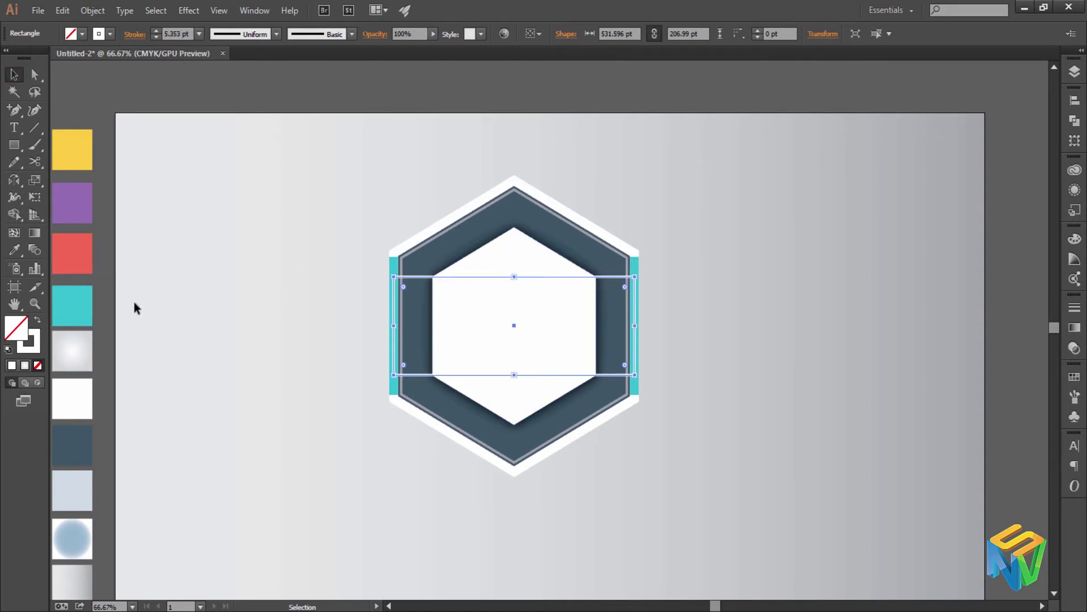
click(72, 306)
click(268, 192)
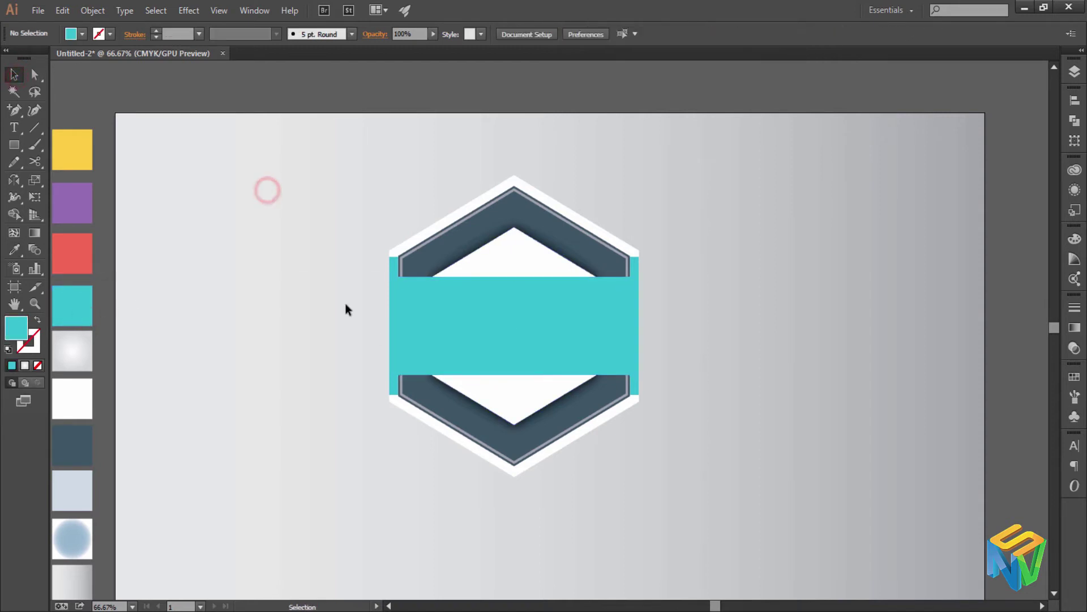
drag(368, 202, 643, 458)
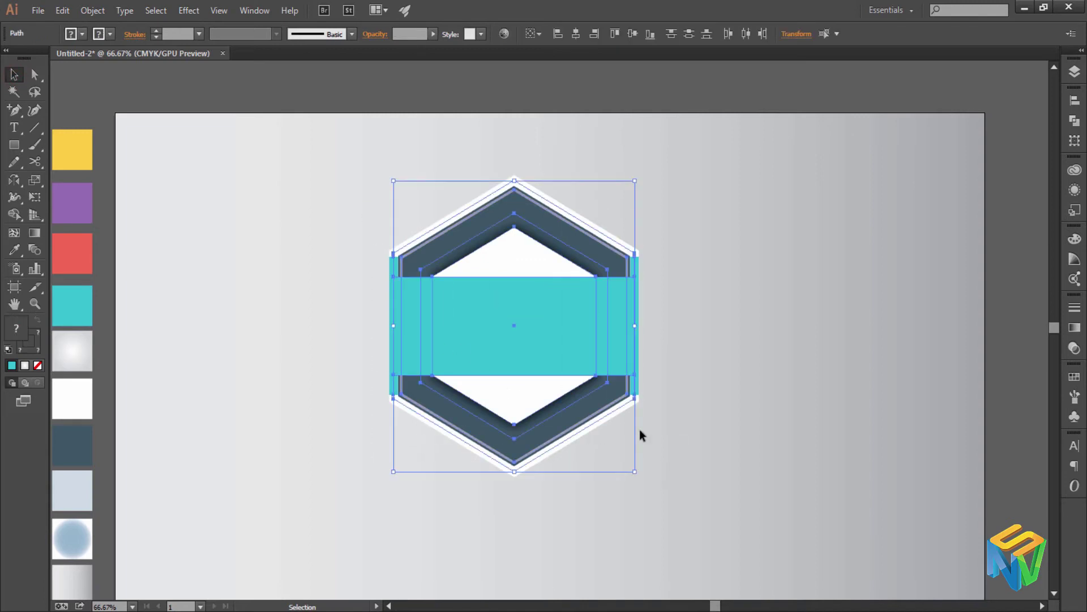
Add a drop shadow to the outer hexagon with 7 pt Y offset and 14 pt blur.
click(704, 420)
click(583, 218)
click(190, 10)
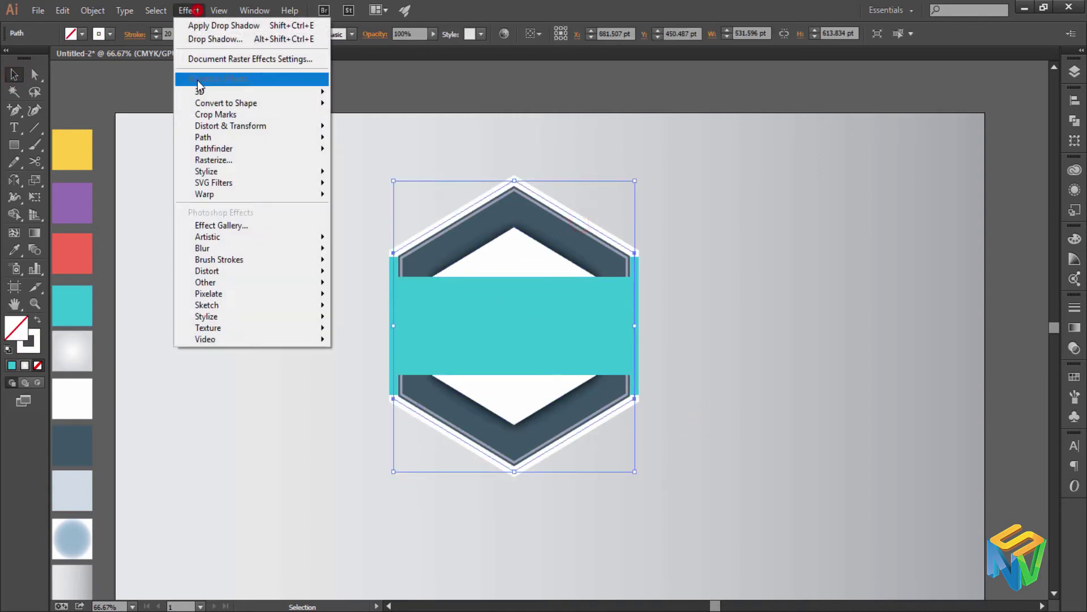
mouse_move(205, 171)
click(353, 175)
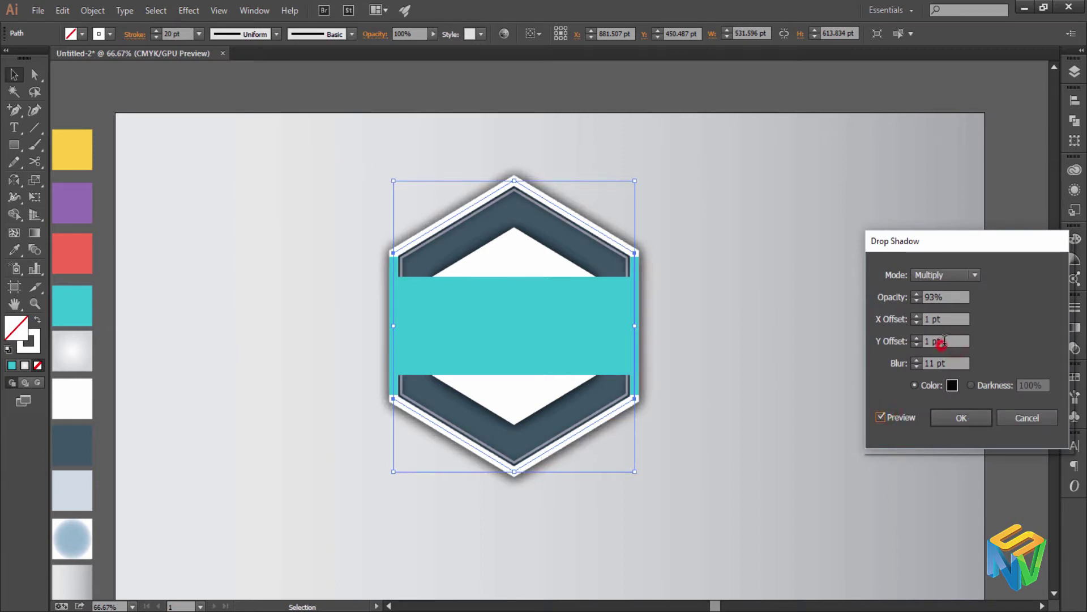
text(5)
key(Up)
key(Up)
key(Up)
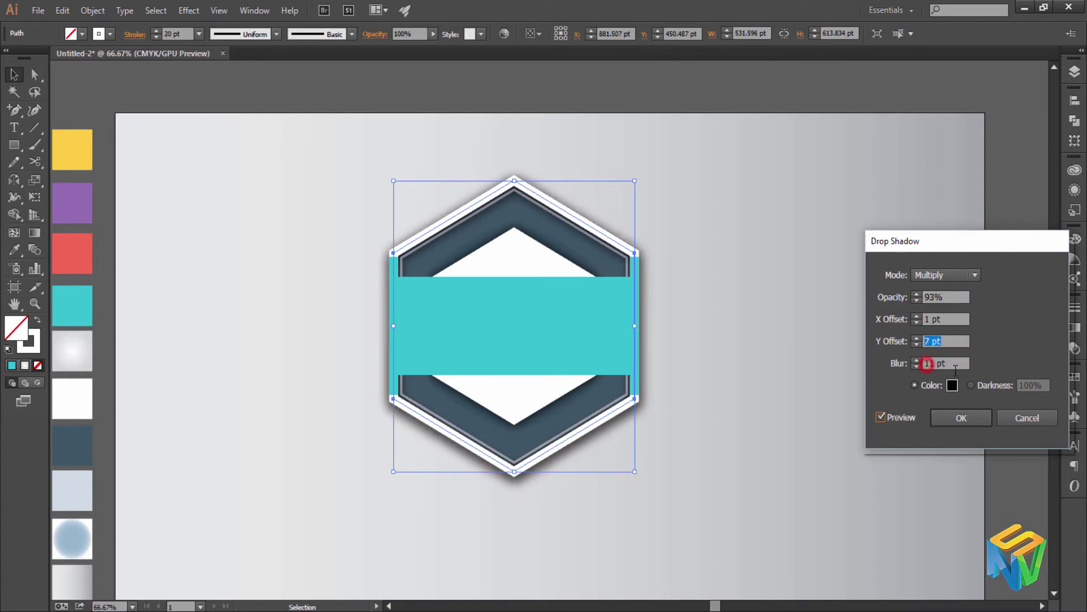
click(954, 363)
text(12)
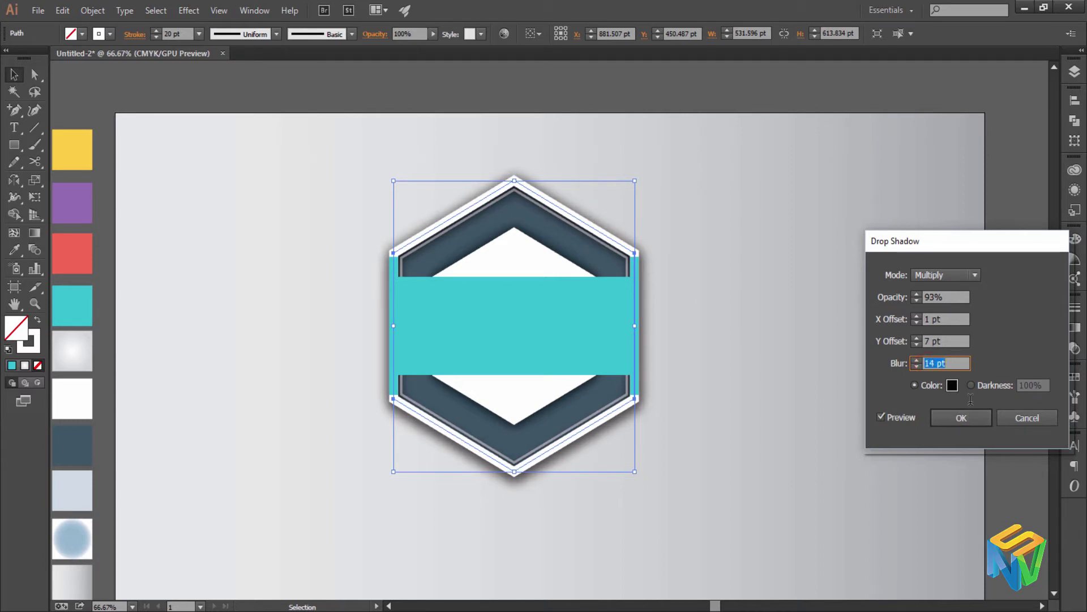
click(972, 412)
click(751, 355)
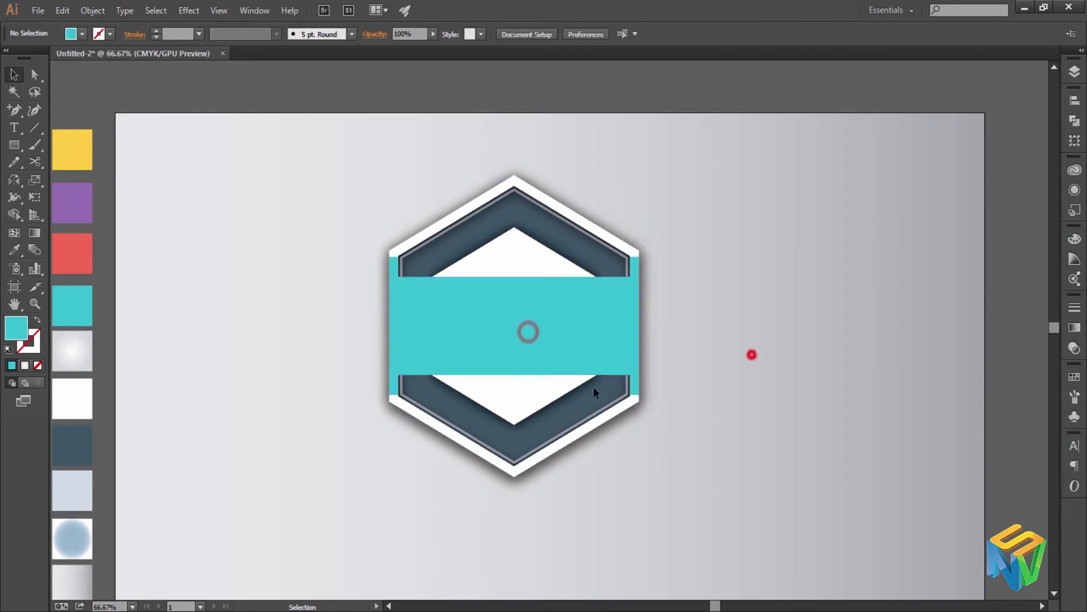
Apply a default Drop Shadow to the teal band so it shadows the hexagon beneath.
click(822, 347)
click(414, 247)
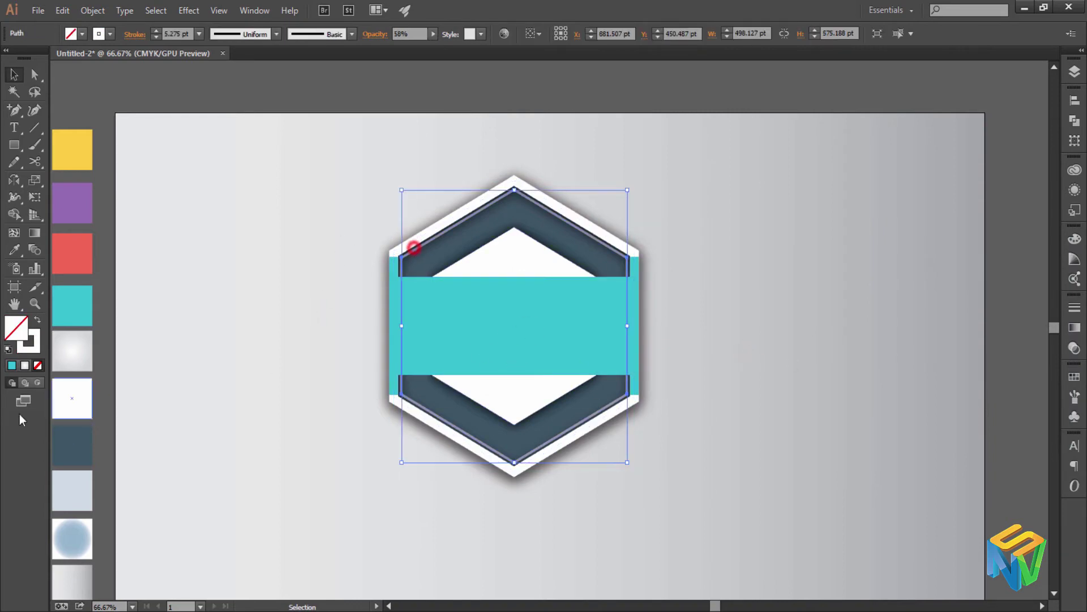
click(375, 372)
click(565, 362)
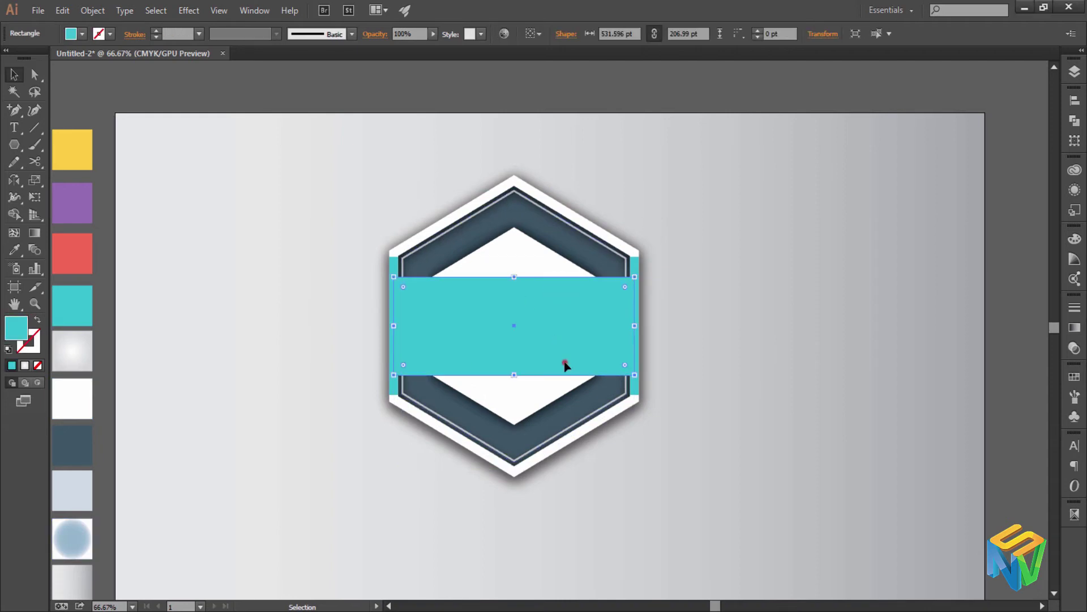
click(187, 9)
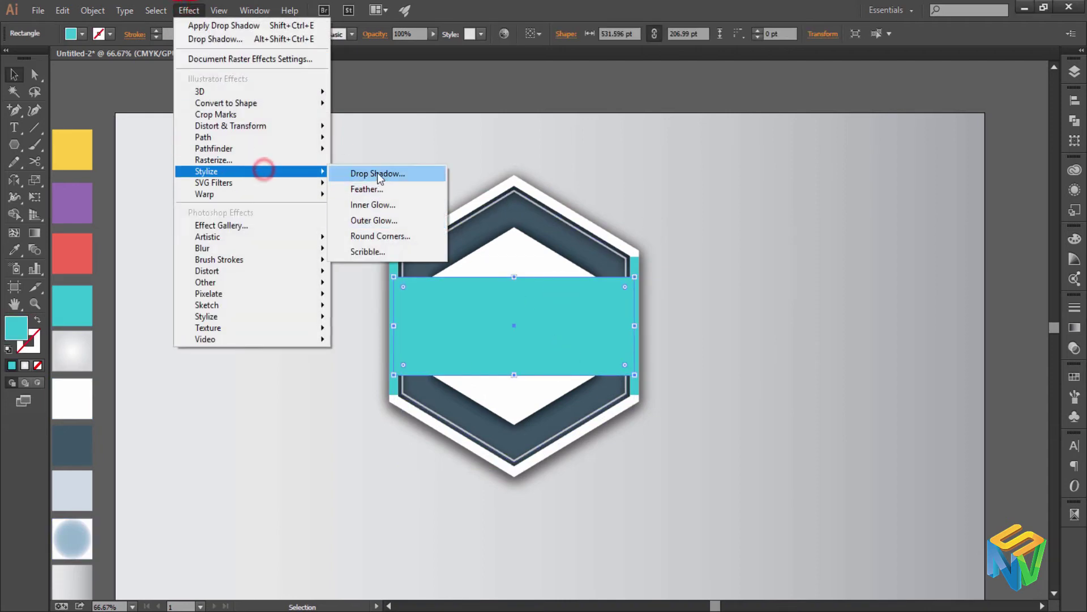
click(378, 173)
key(Return)
click(277, 444)
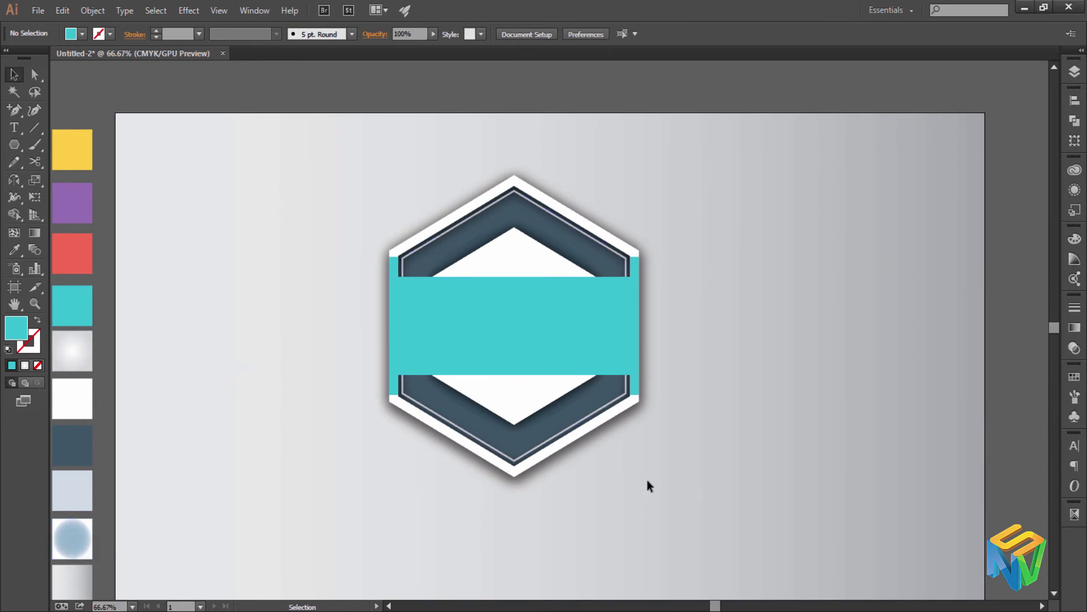
Shrink the badge, move it upper left, and place a copy directly below it.
drag(384, 236, 630, 465)
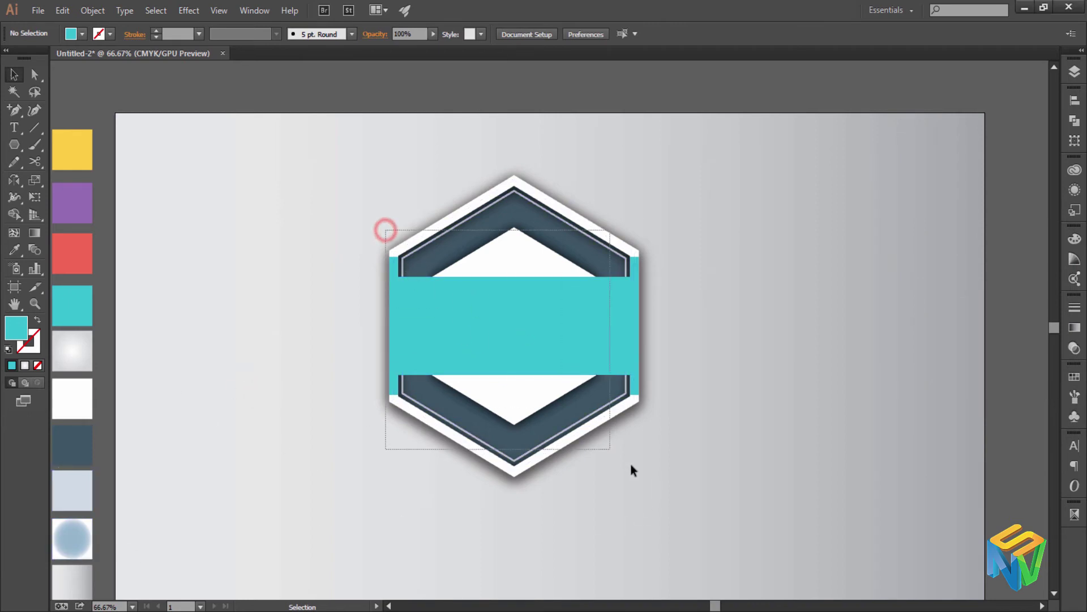
drag(549, 358, 376, 321)
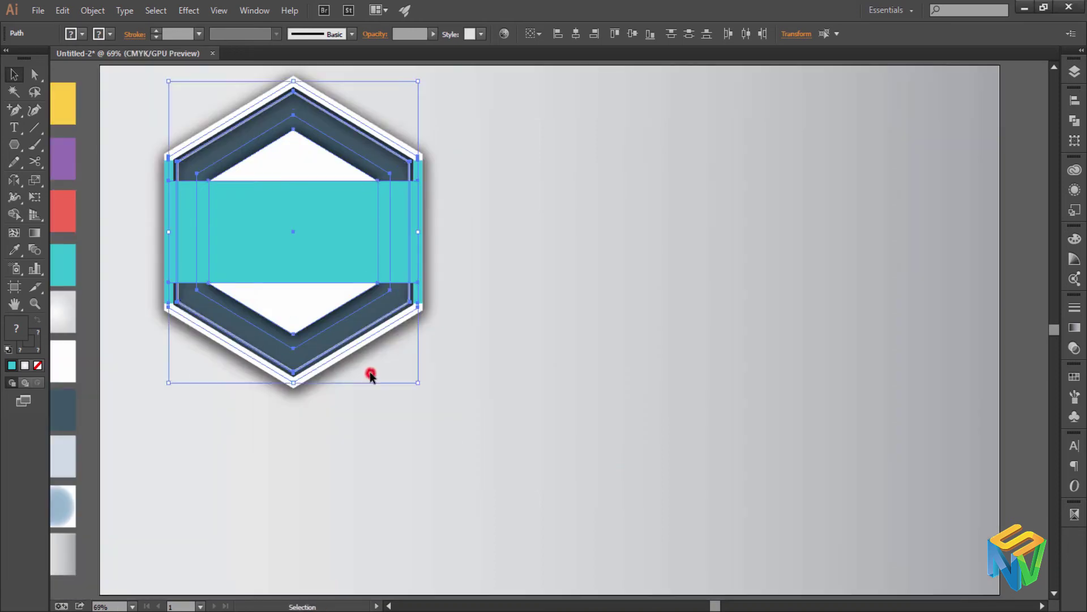
click(370, 372)
mouse_move(418, 406)
mouse_down()
mouse_move(154, 102)
mouse_move(463, 342)
mouse_move(420, 367)
mouse_move(398, 358)
mouse_up()
mouse_move(324, 248)
mouse_down()
mouse_move(376, 376)
mouse_move(339, 497)
mouse_move(338, 486)
mouse_up()
key(ctrl+z)
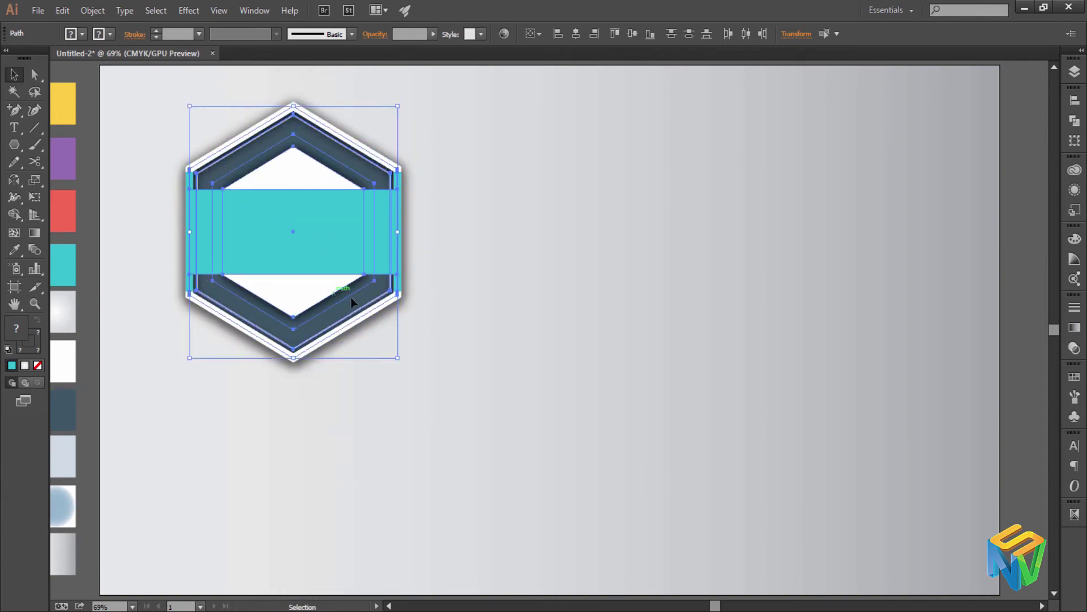
drag(398, 357, 394, 355)
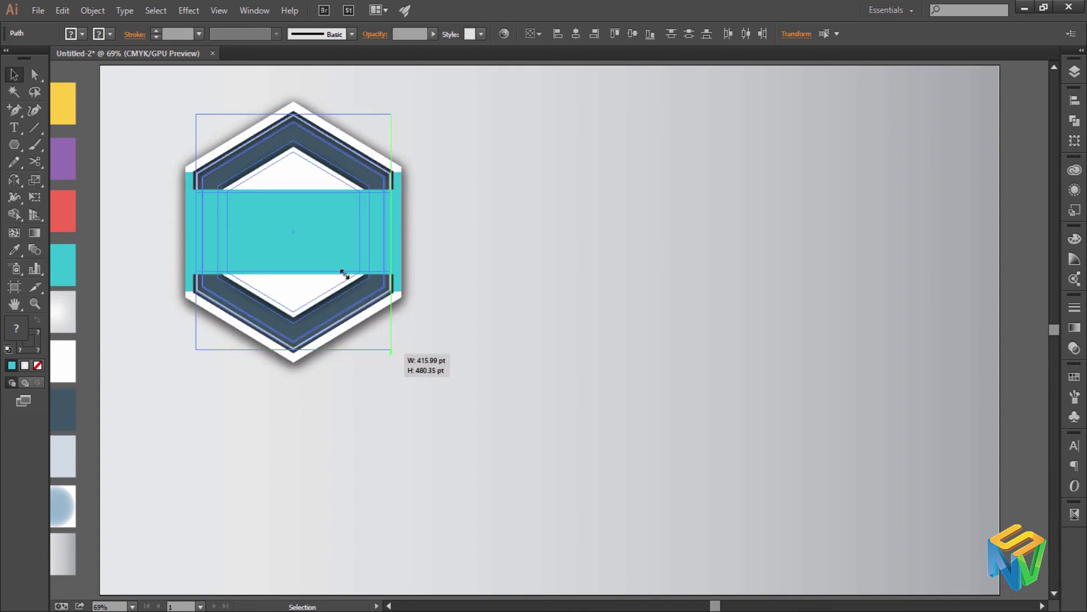
mouse_move(344, 274)
mouse_down()
mouse_move(482, 224)
mouse_move(440, 491)
mouse_up()
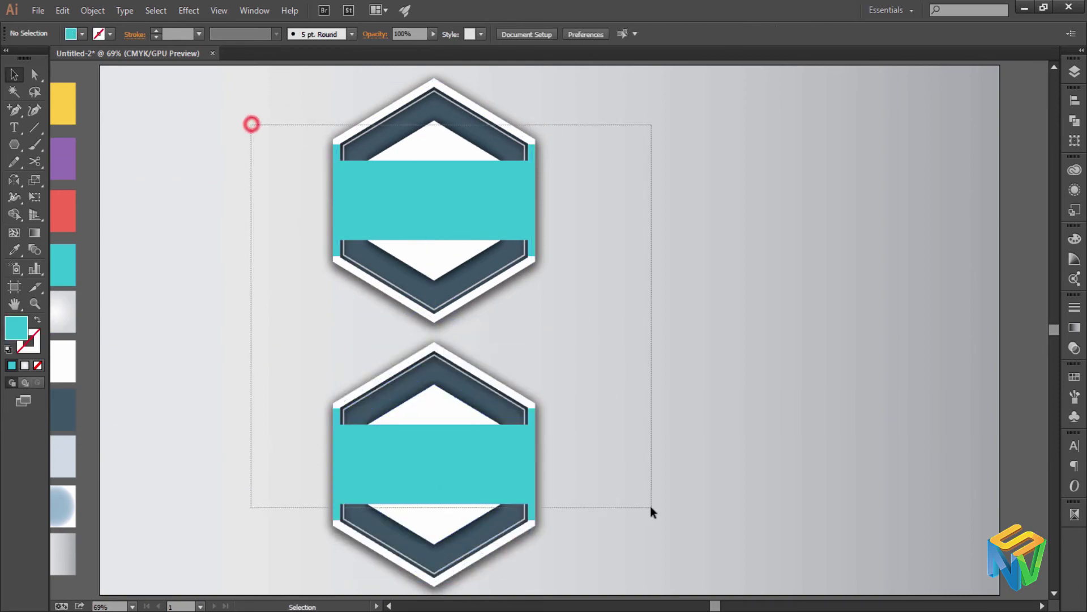
Alt-drag copies of both stacked badges to the right, forming a two-by-two grid.
drag(250, 121, 650, 505)
drag(470, 235, 721, 250)
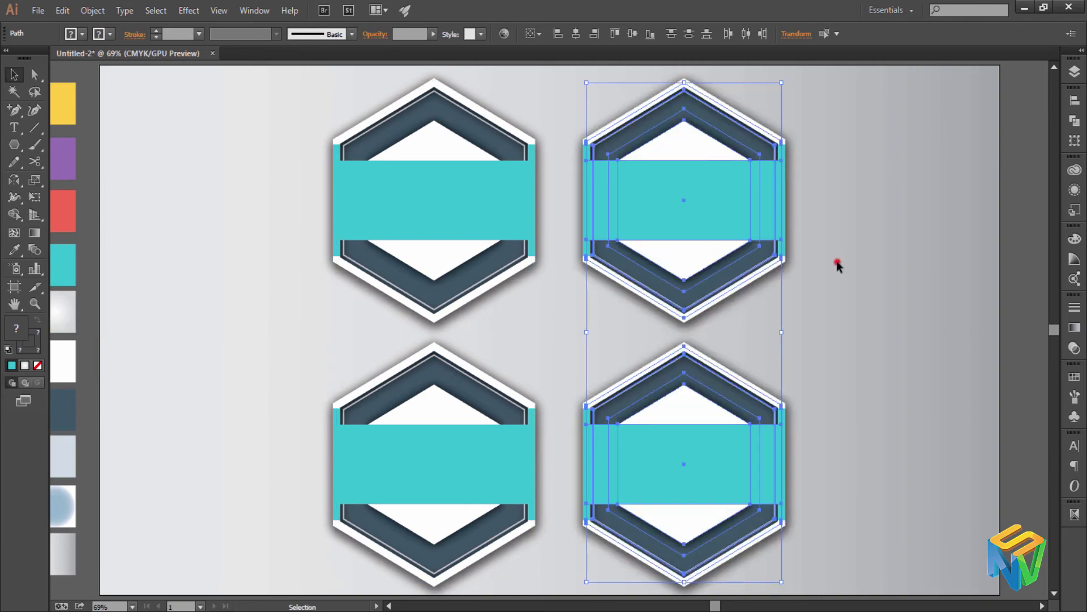
click(837, 260)
click(715, 208)
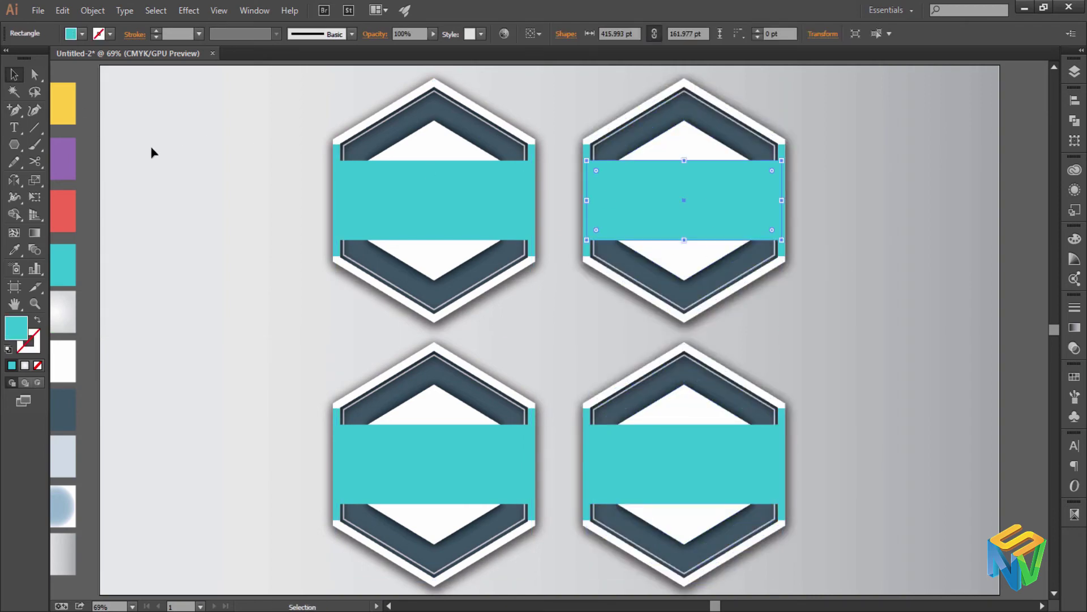
click(168, 159)
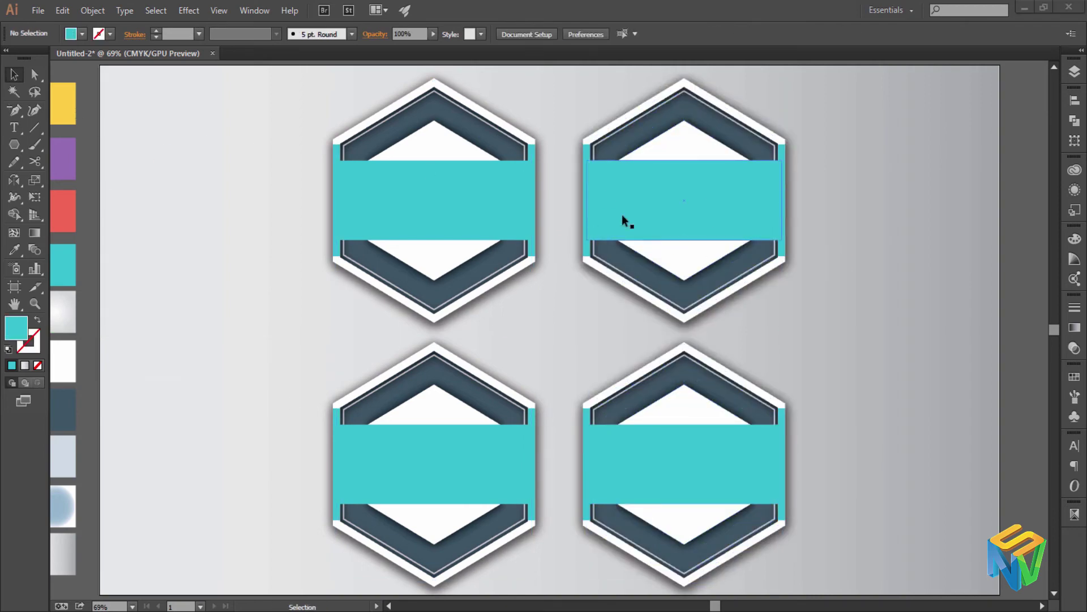
Eyedropper the top-right band to yellow and the lower-left band to purple.
click(667, 221)
key(i)
click(63, 110)
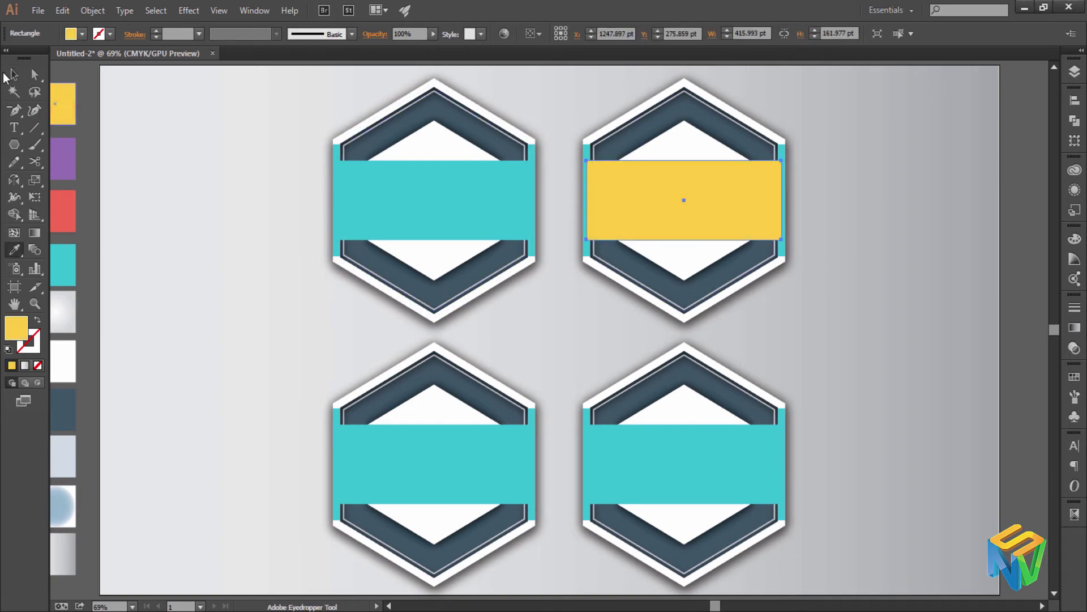
click(14, 75)
click(400, 442)
key(i)
click(63, 159)
key(v)
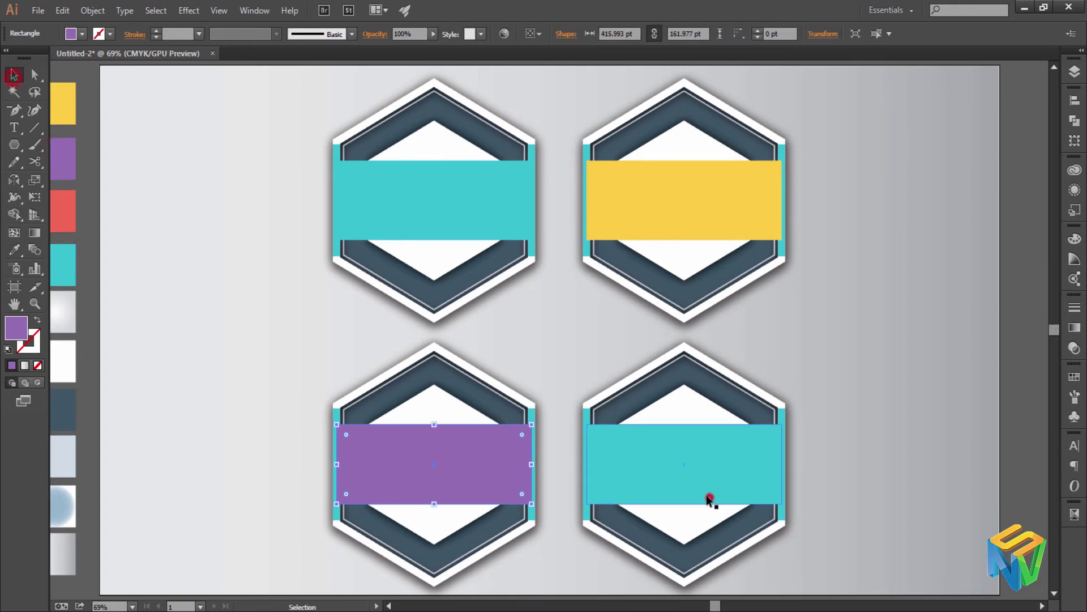
Eyedropper the lower-right band to red, then zoom in on the yellow badge.
click(630, 453)
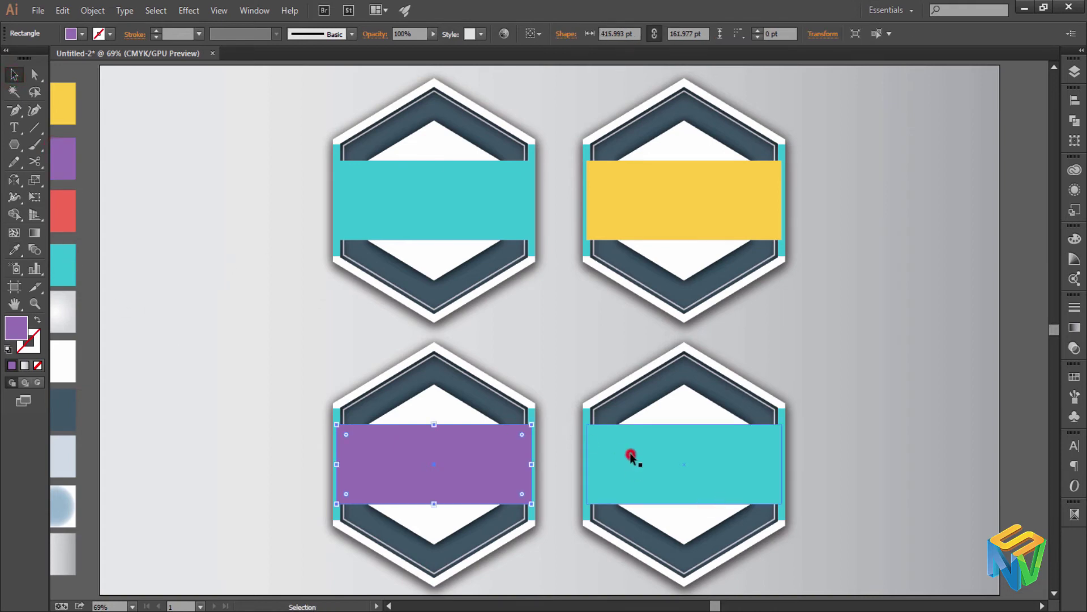
key(i)
click(268, 196)
click(64, 223)
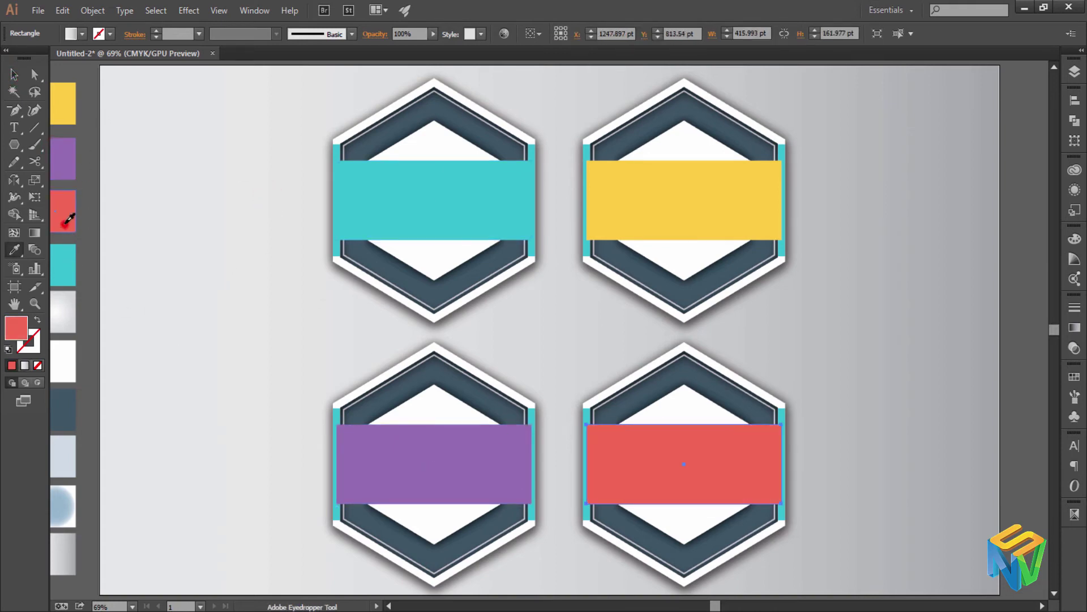
key(v)
click(180, 259)
click(600, 214)
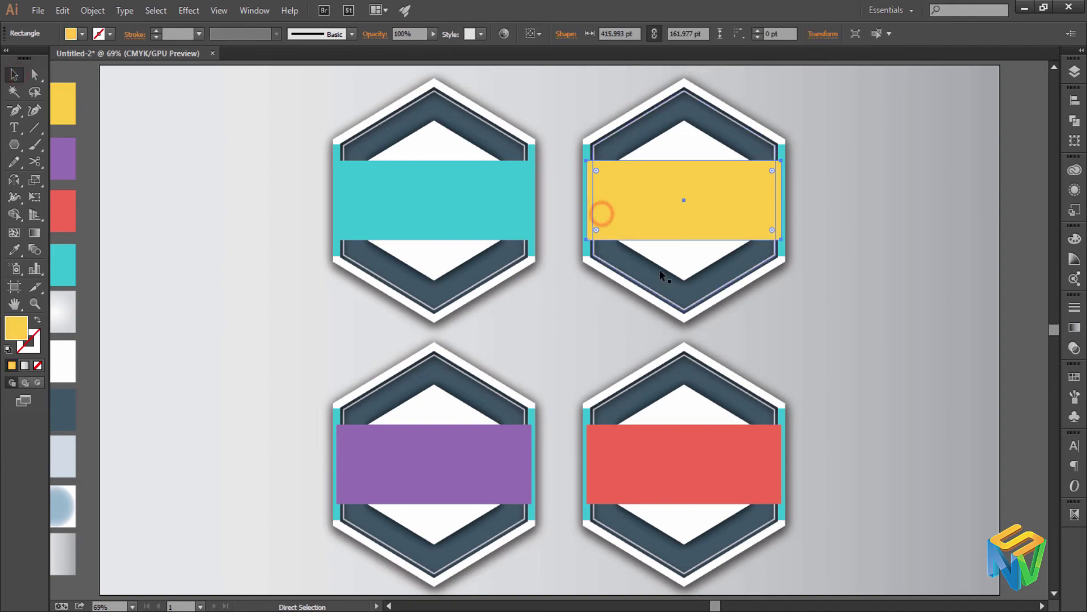
key(ctrl+plus)
key(ctrl+plus)
mouse_move(703, 271)
mouse_down()
mouse_move(668, 339)
mouse_move(445, 589)
mouse_up()
Turn the yellow badge's teal side strips into thick yellow strokes.
click(484, 373)
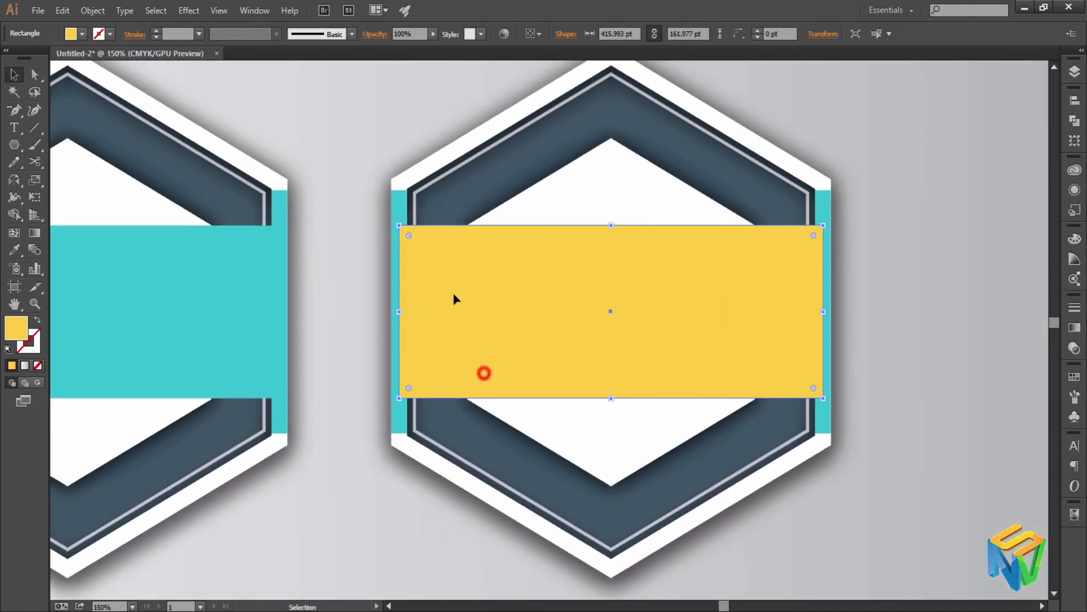
click(396, 210)
click(824, 215)
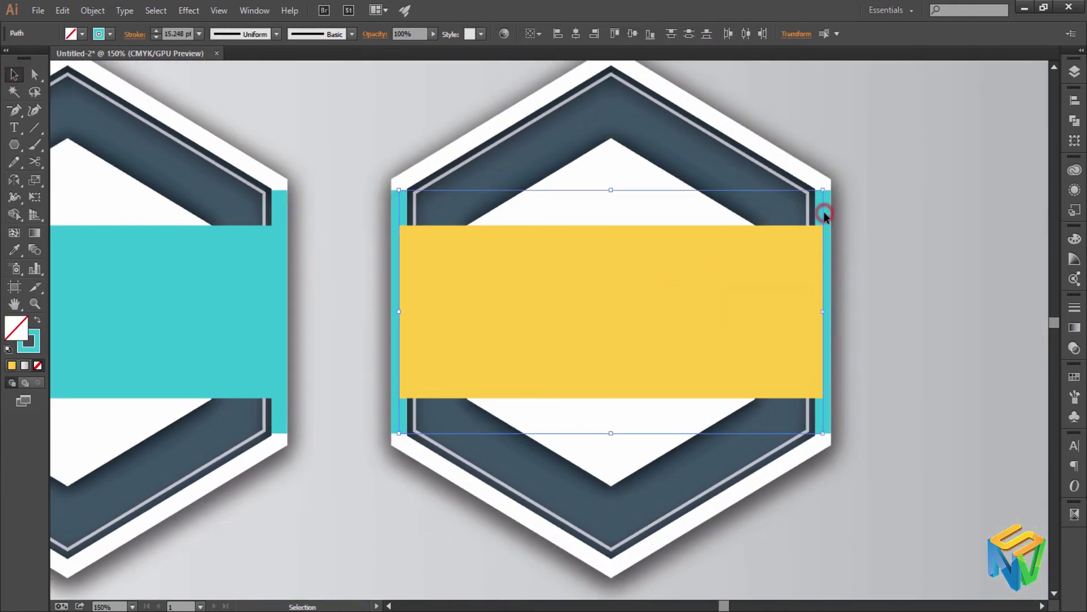
key(i)
click(741, 260)
click(156, 32)
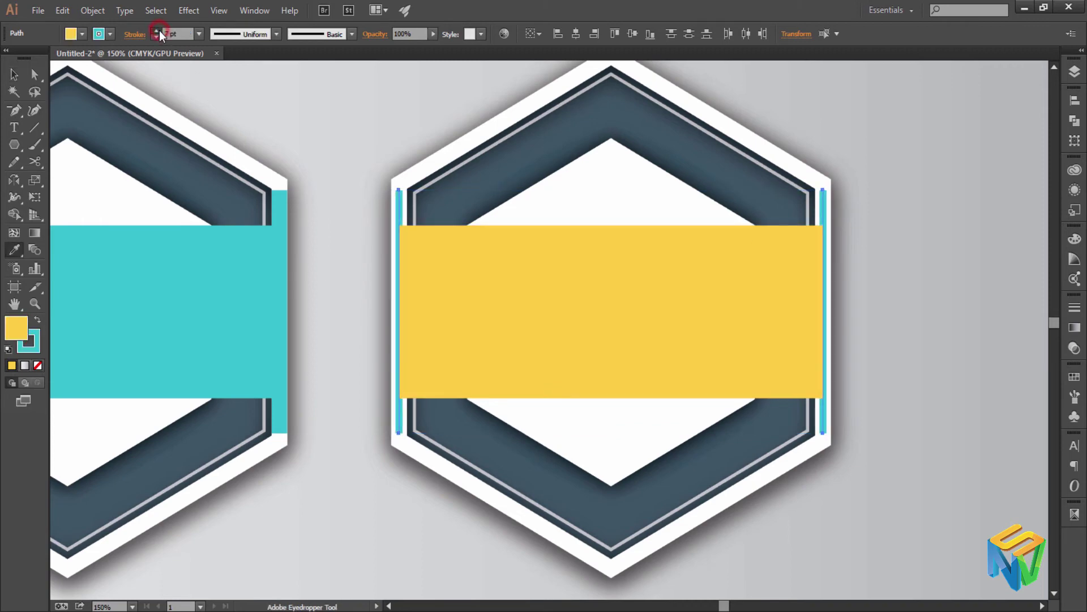
click(38, 319)
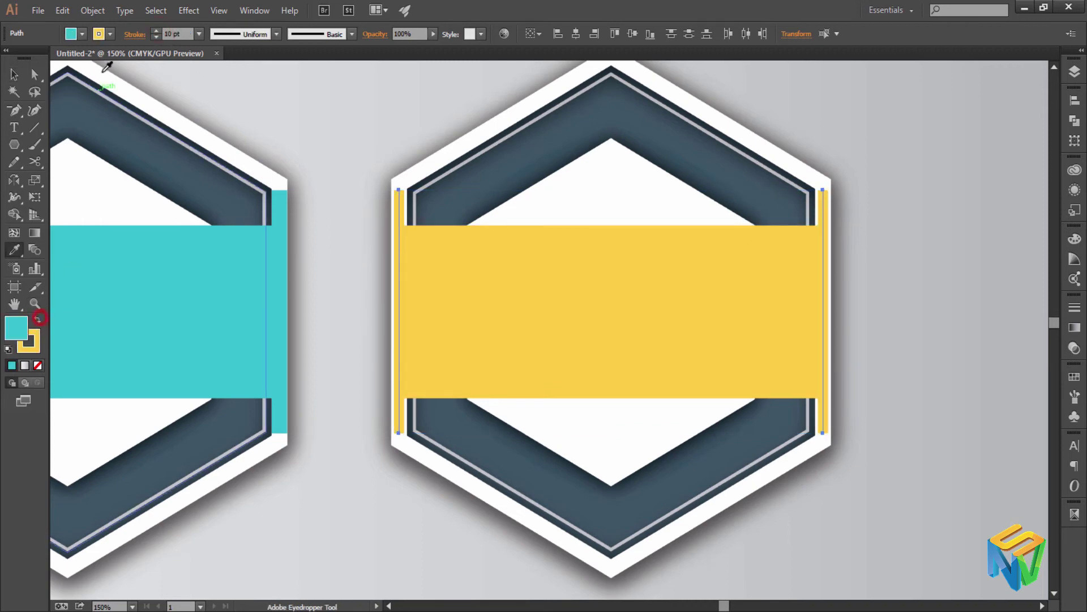
click(158, 29)
click(157, 30)
click(158, 30)
scroll(379, 325, down, 4)
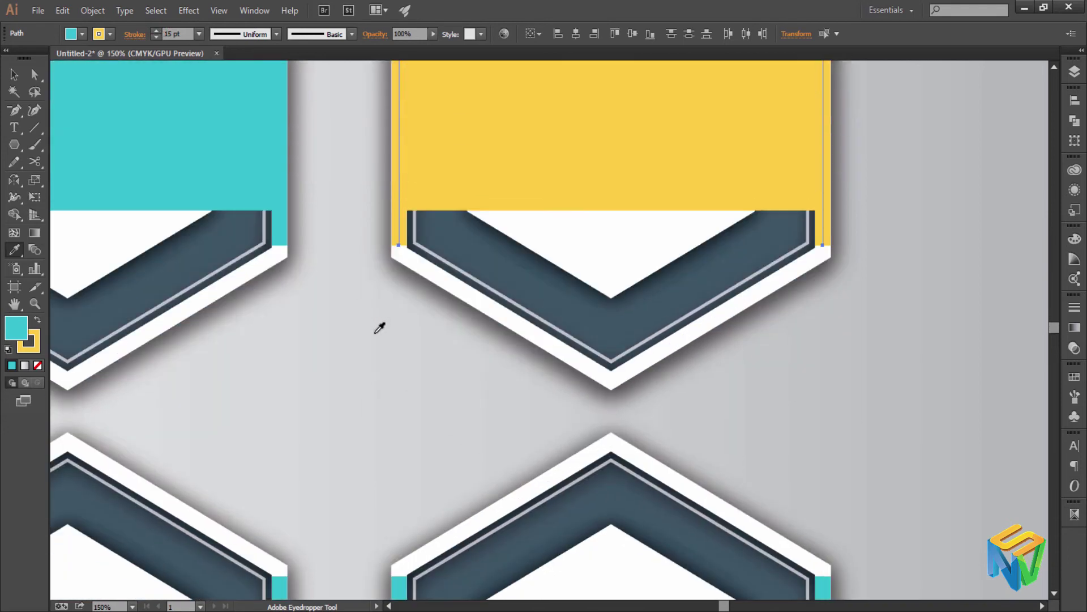
scroll(379, 325, down, 1)
scroll(370, 315, down, 5)
Turn the red badge's two teal side strips into 15 pt red strokes.
key(v)
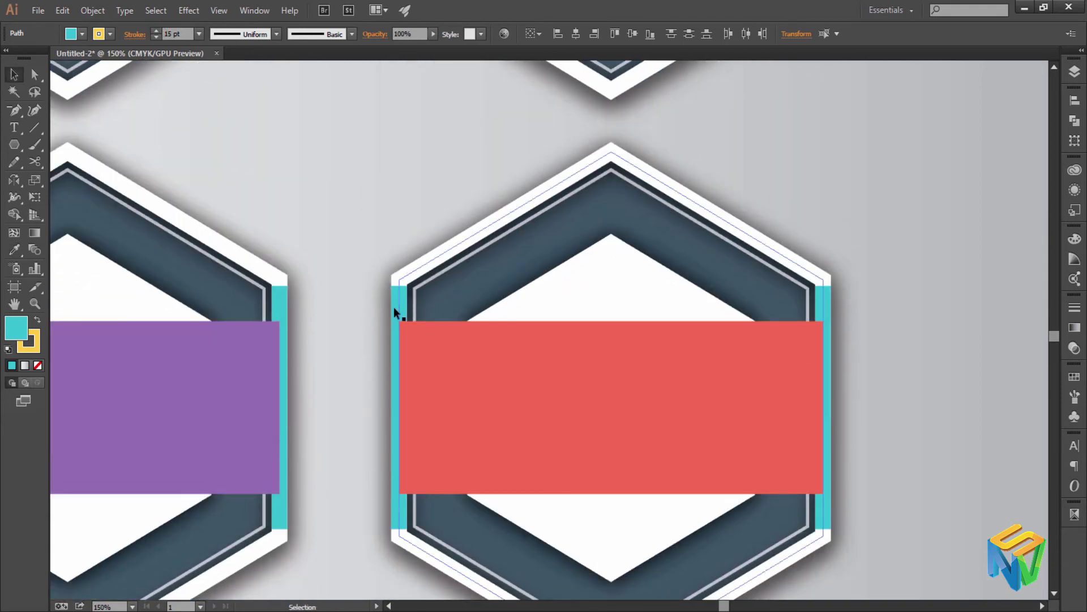
click(394, 308)
shift+click(825, 304)
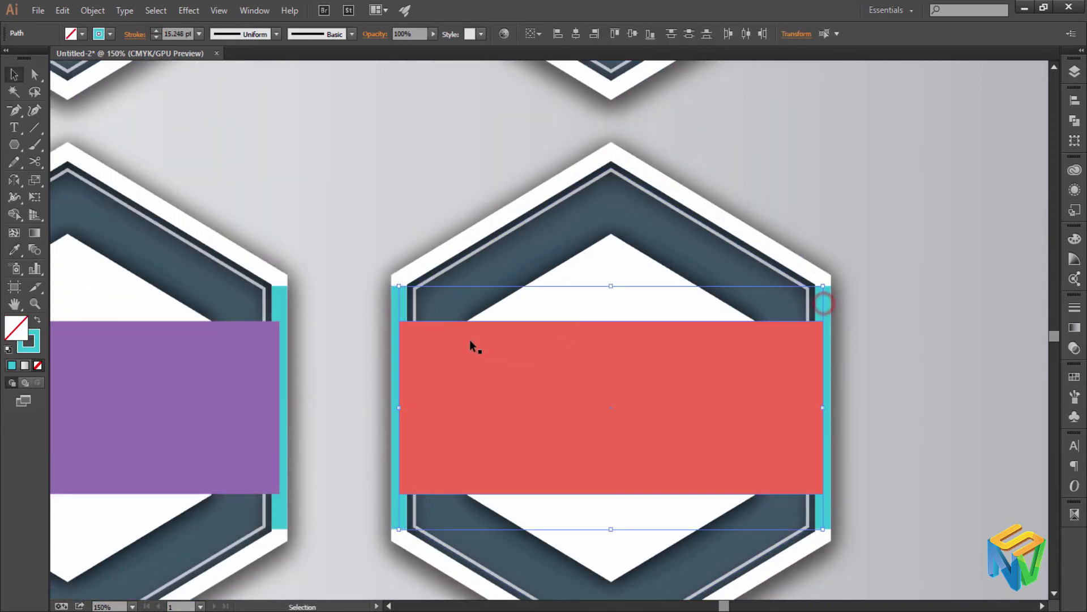
key(i)
click(477, 408)
click(37, 321)
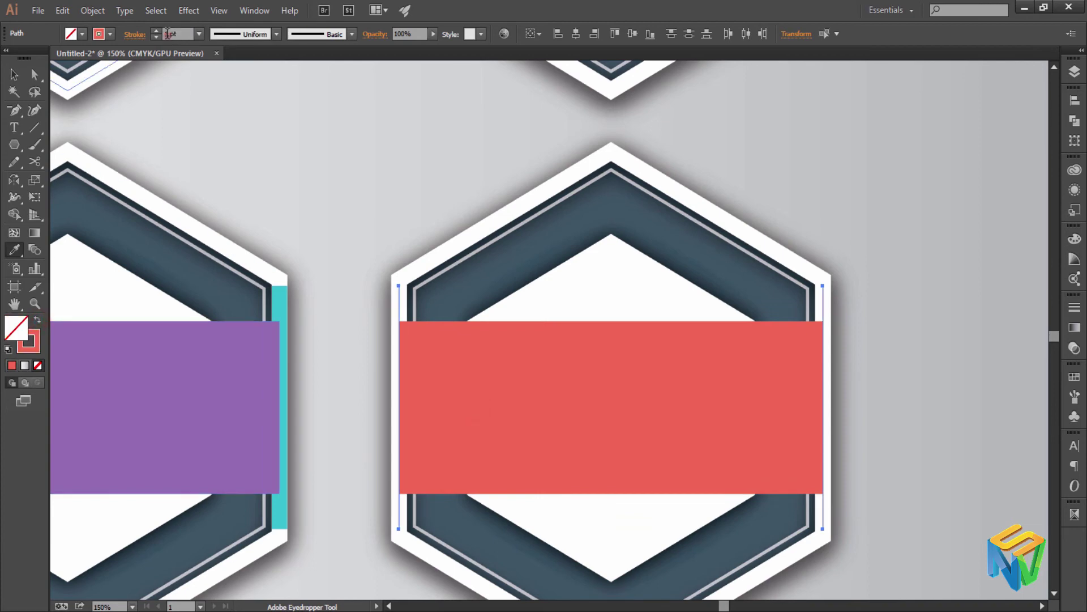
double_click(168, 34)
text(15)
key(Return)
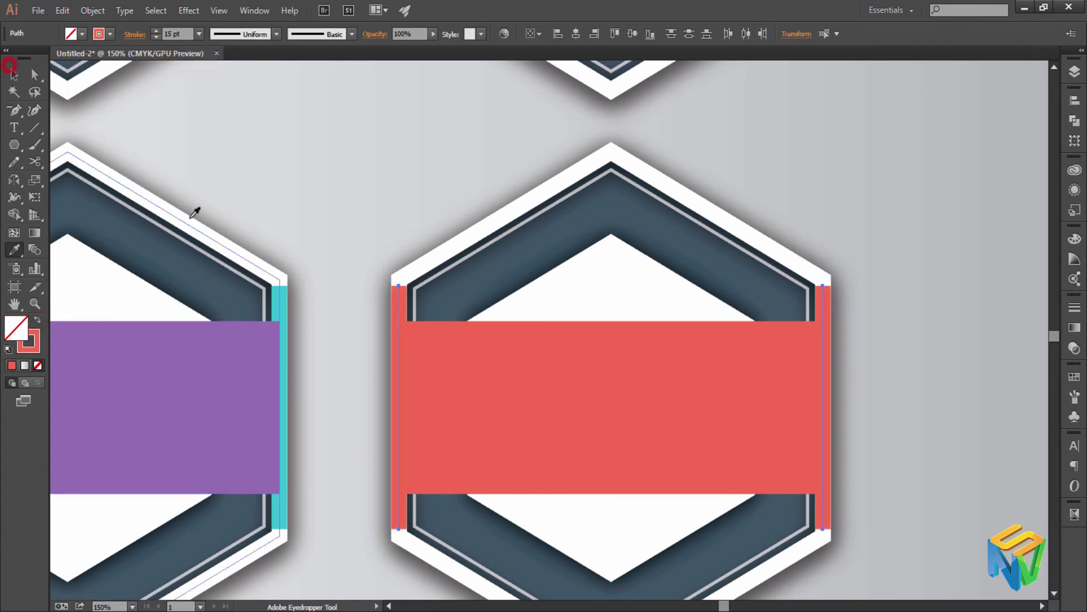
Turn the purple badge's two teal side strips into 15 pt purple strokes.
drag(173, 296, 387, 306)
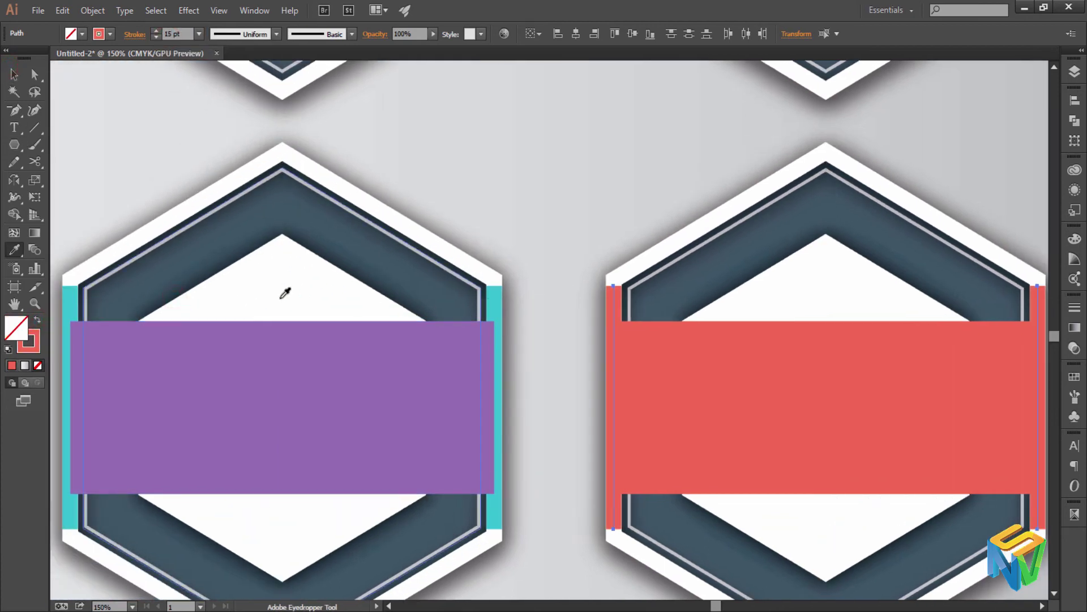
key(v)
click(494, 297)
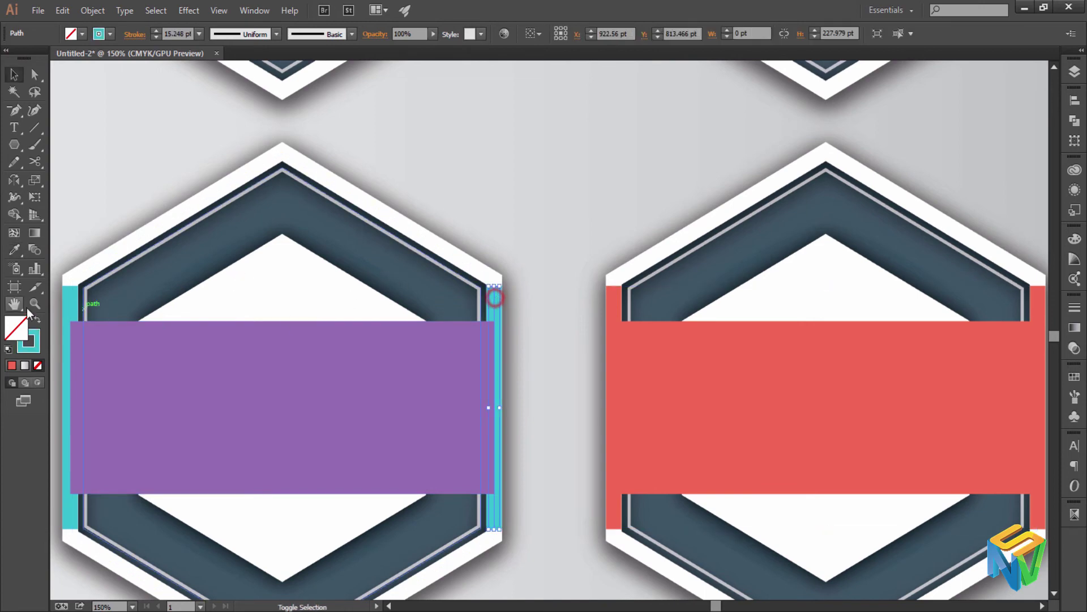
shift+click(70, 298)
key(i)
click(141, 364)
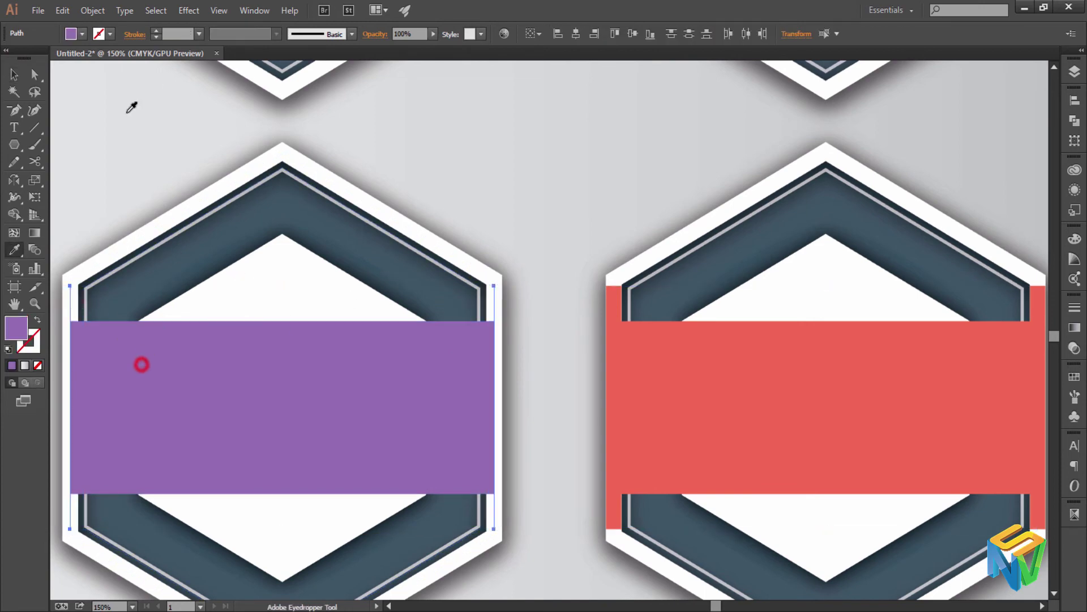
click(36, 319)
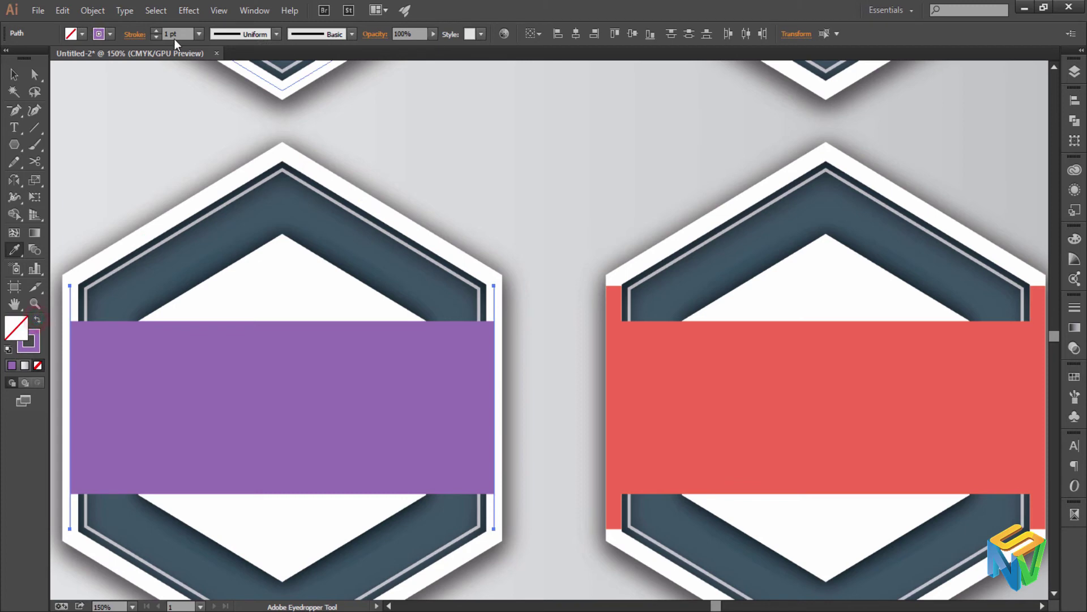
text(15)
click(14, 75)
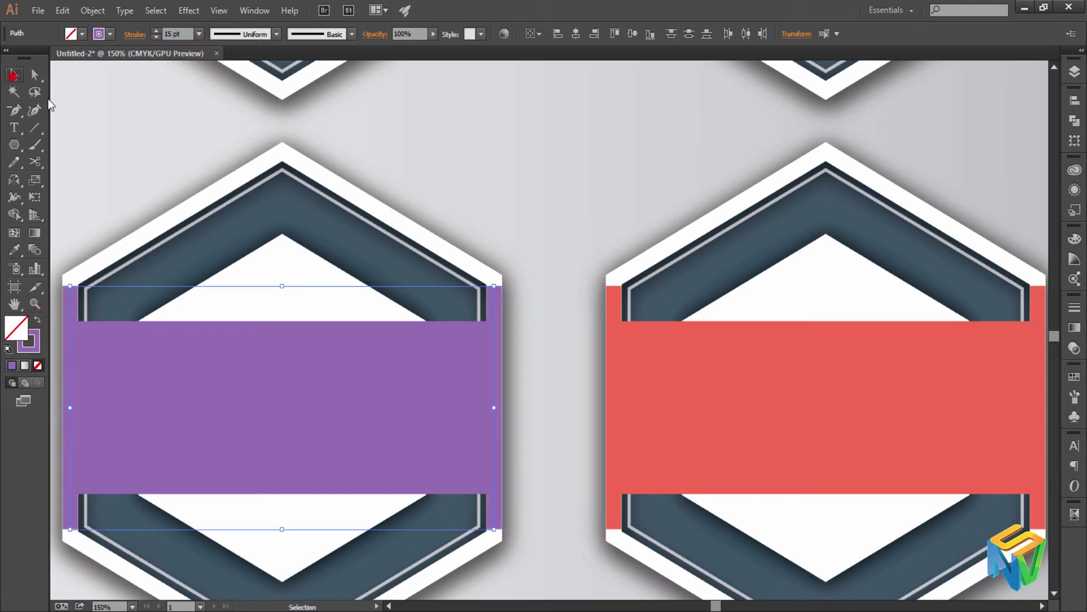
click(96, 111)
key(ctrl+minus)
key(ctrl+minus)
Move the 'TEXT HERE' text block from the pasteboard onto the teal banner.
drag(233, 274, 150, 319)
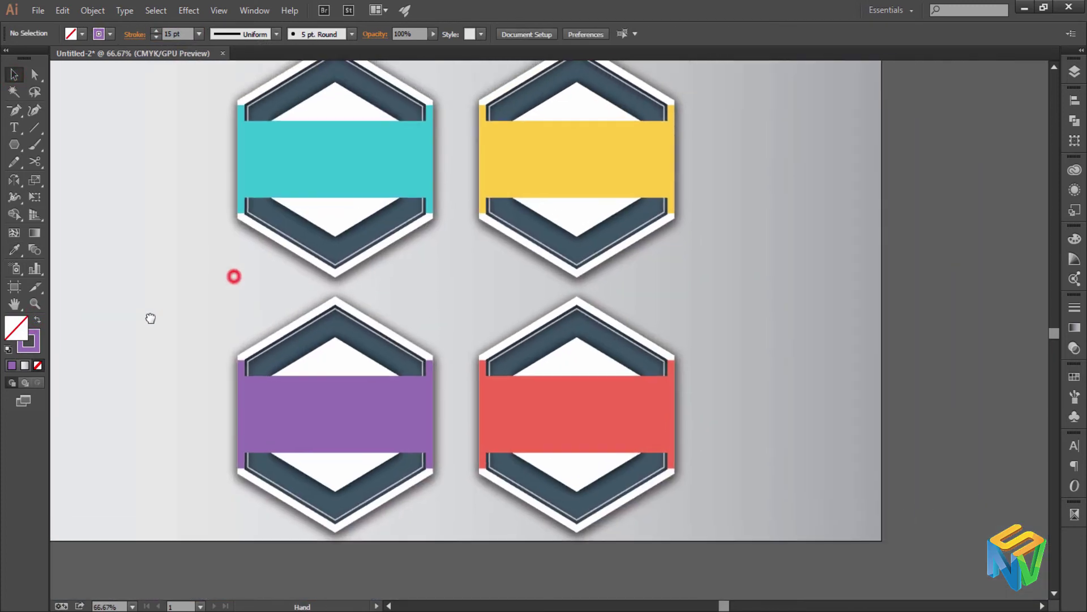
key(ctrl+0)
key(shift+x)
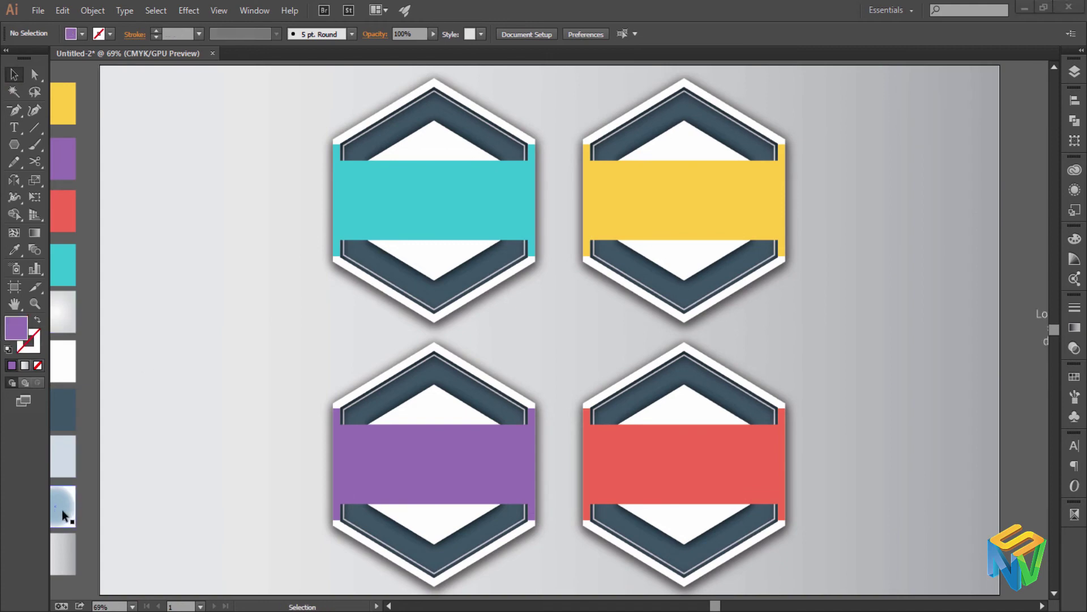
drag(311, 395, 224, 400)
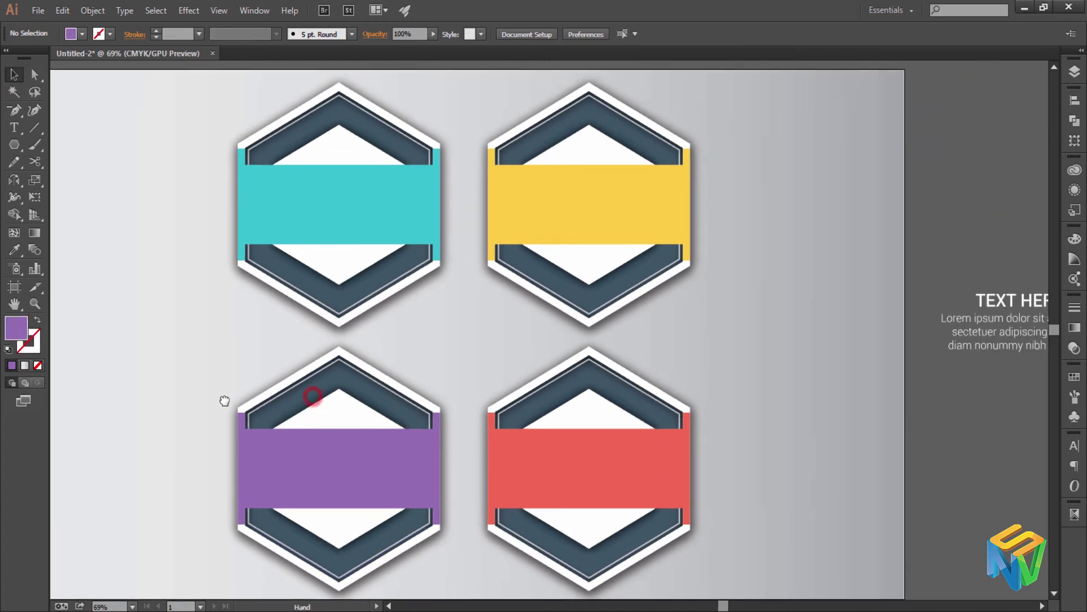
drag(966, 316, 334, 207)
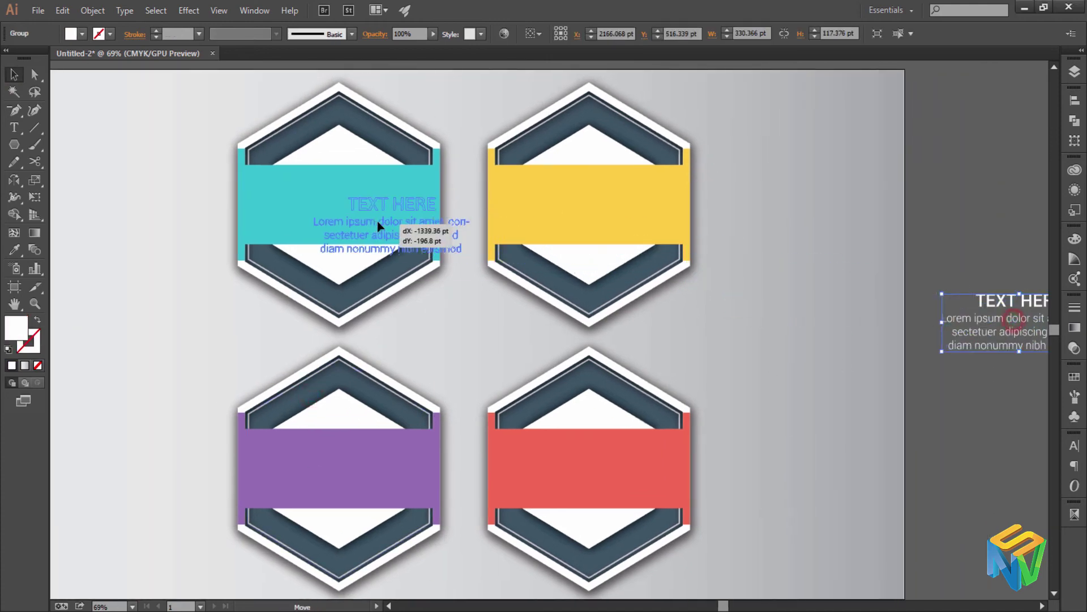
drag(334, 208, 334, 208)
click(417, 291)
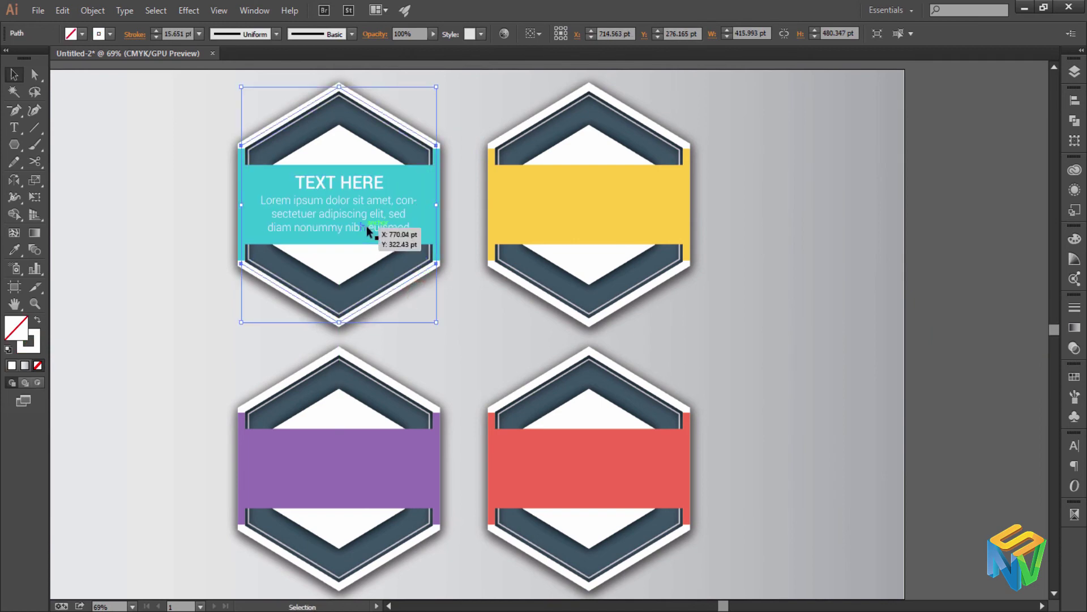
click(363, 211)
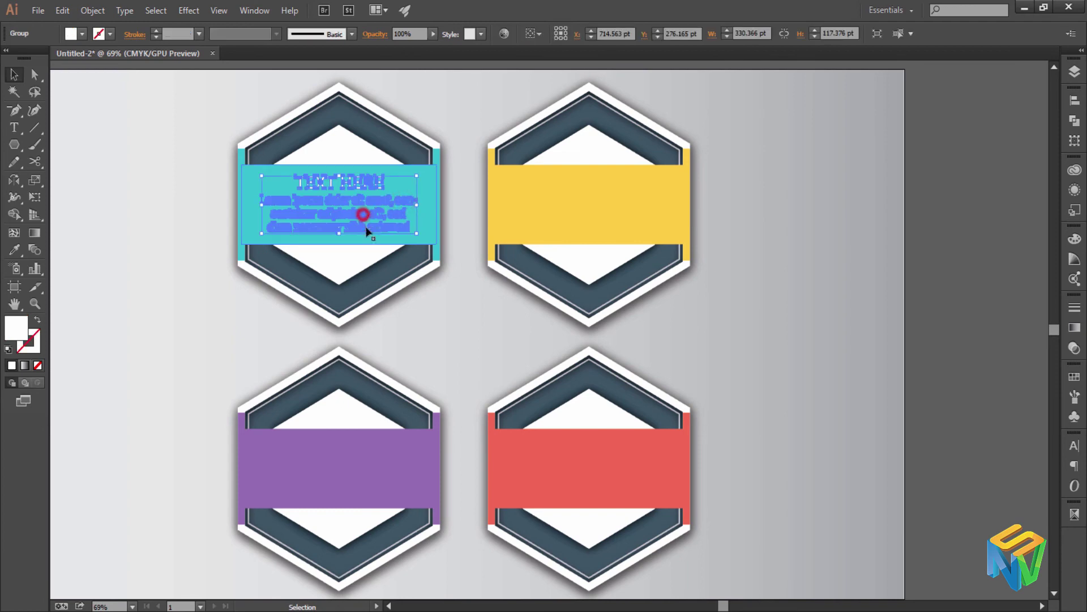
Place copies of the 'TEXT HERE' text on the yellow, red and purple banners.
drag(363, 209, 366, 222)
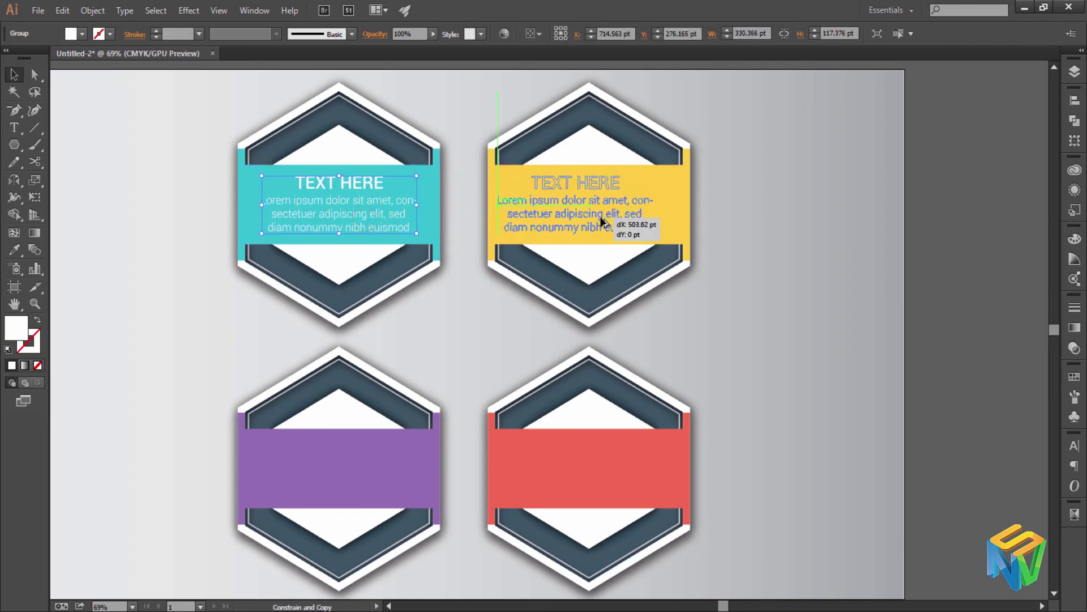
mouse_move(371, 221)
mouse_down()
mouse_move(607, 220)
mouse_move(604, 476)
mouse_up()
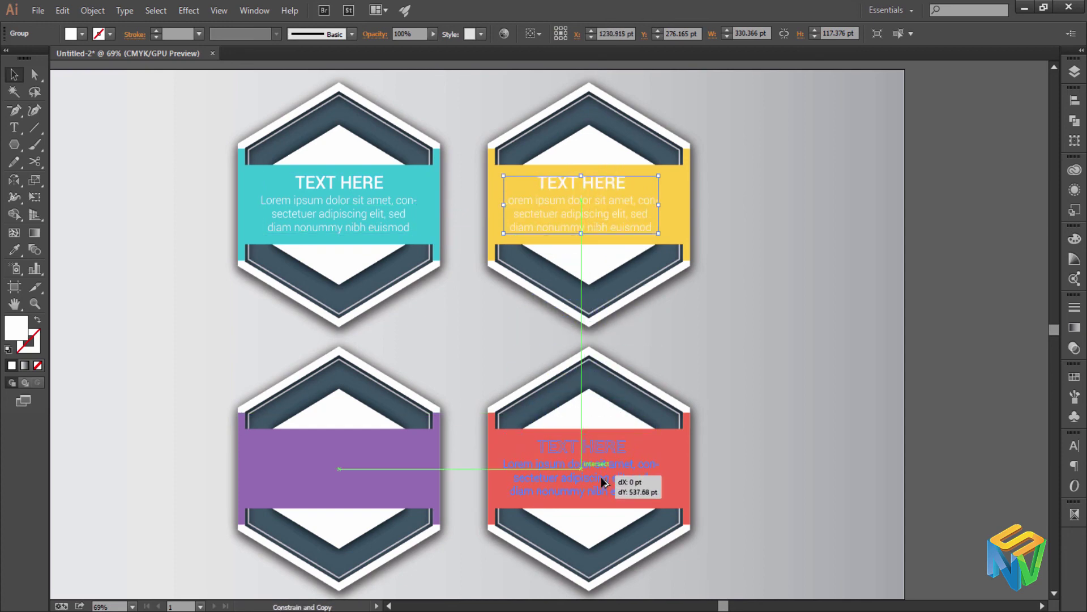
drag(604, 475, 354, 467)
click(785, 341)
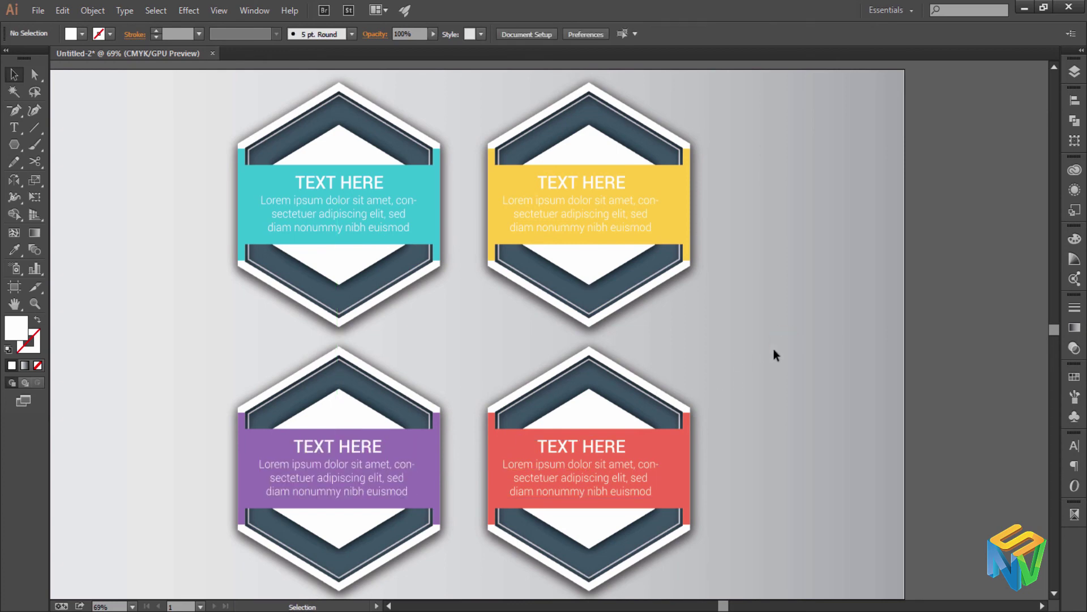
scroll(774, 349, right, 5)
Place 01 on the teal, 02 yellow, 03 purple, 04 red badge.
mouse_move(787, 98)
mouse_down()
mouse_move(827, 252)
mouse_move(486, 300)
mouse_up()
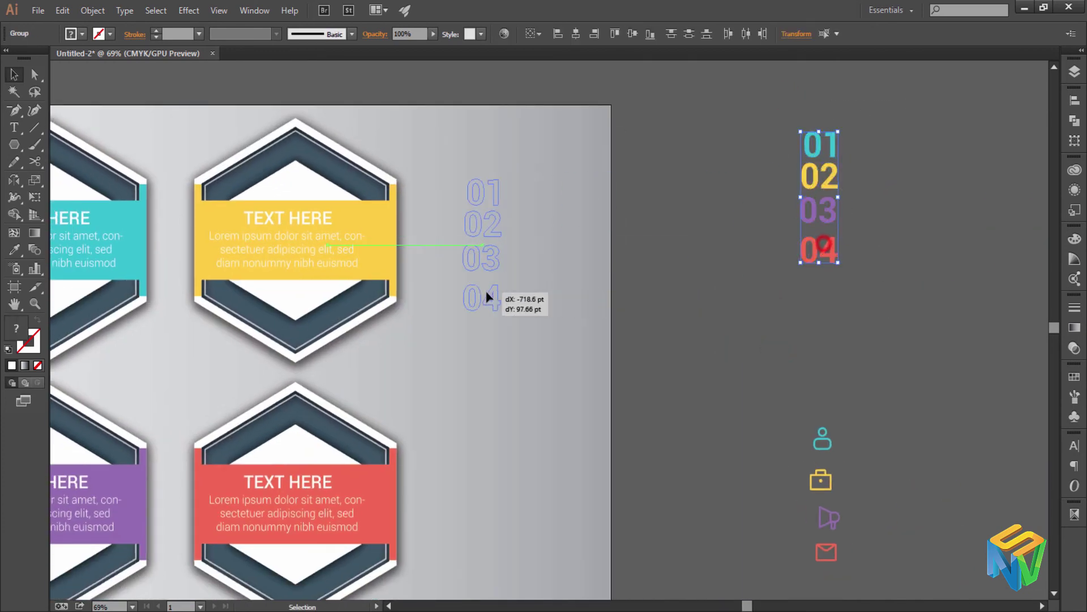
scroll(487, 300, left, 5)
click(442, 440)
drag(755, 192, 321, 191)
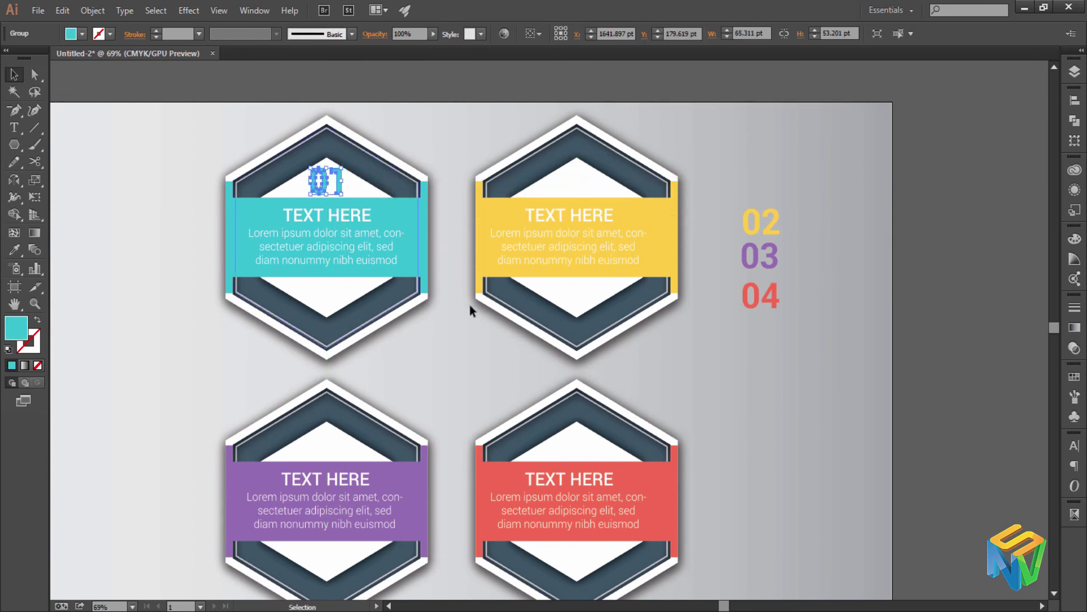
drag(760, 230, 588, 194)
mouse_move(759, 255)
mouse_down()
mouse_move(403, 391)
mouse_move(340, 448)
mouse_up()
click(936, 497)
click(775, 304)
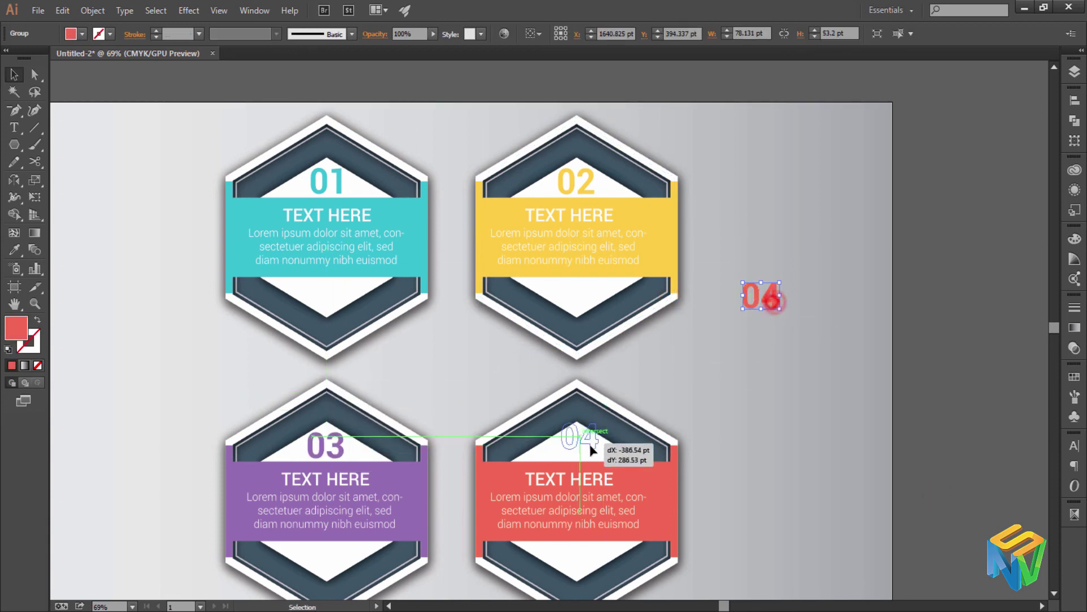
drag(775, 305, 591, 456)
click(714, 461)
scroll(821, 442, down, 1)
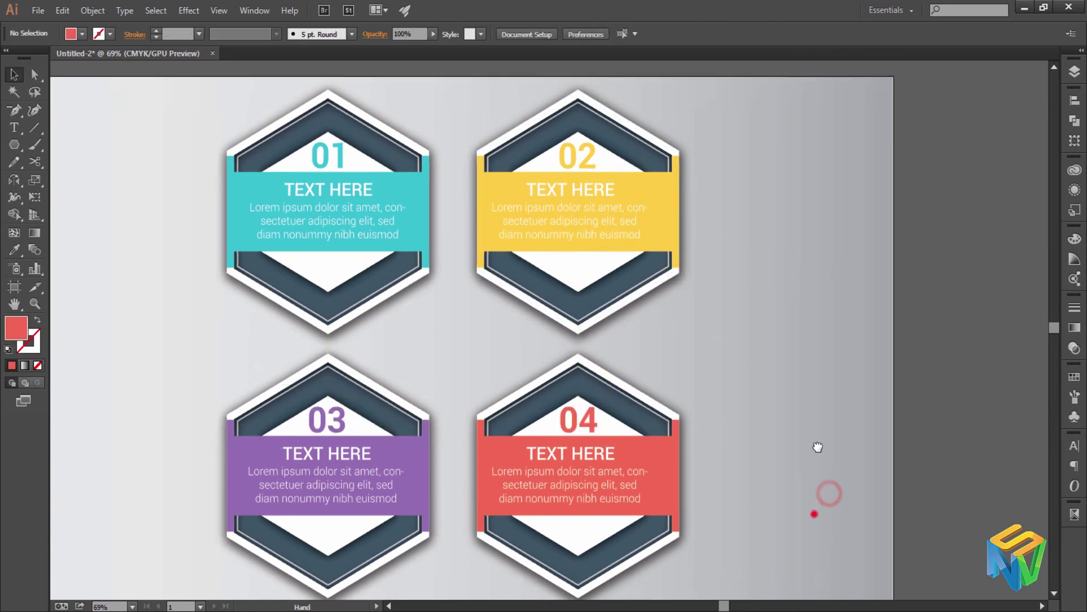
scroll(817, 444, down, 4)
Place the person, briefcase, megaphone and envelope icons into badges 01–04.
drag(948, 438, 803, 444)
drag(842, 313, 947, 485)
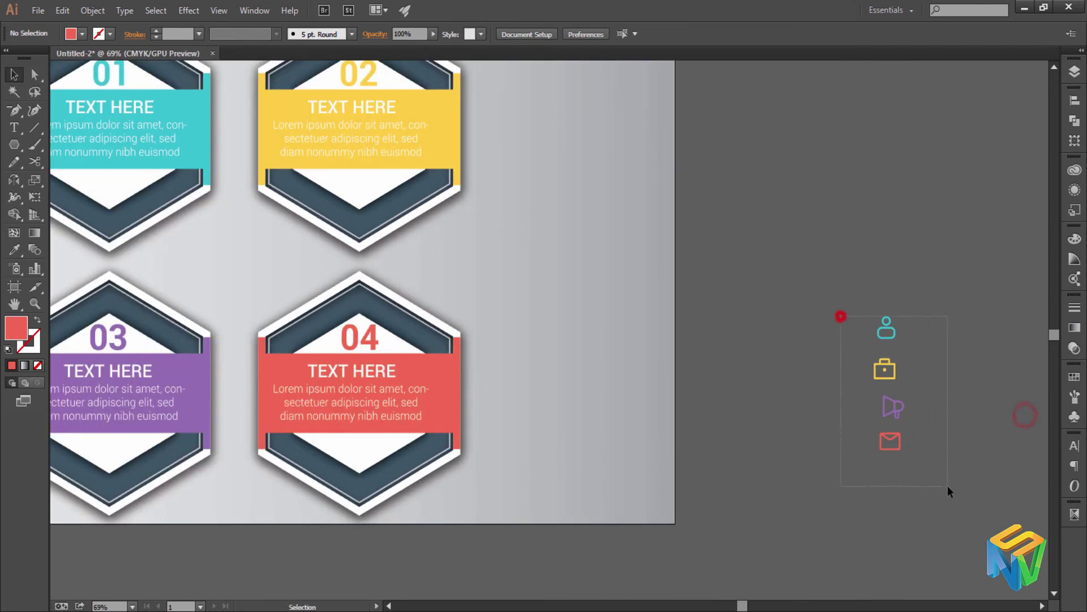
click(885, 339)
drag(892, 345, 599, 291)
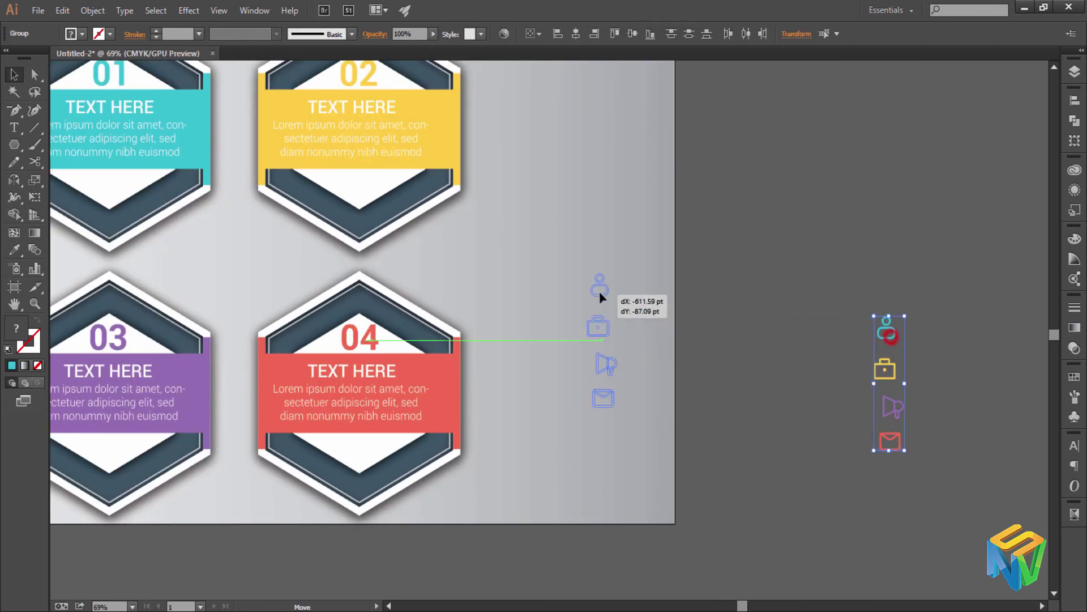
click(680, 204)
drag(760, 350, 292, 281)
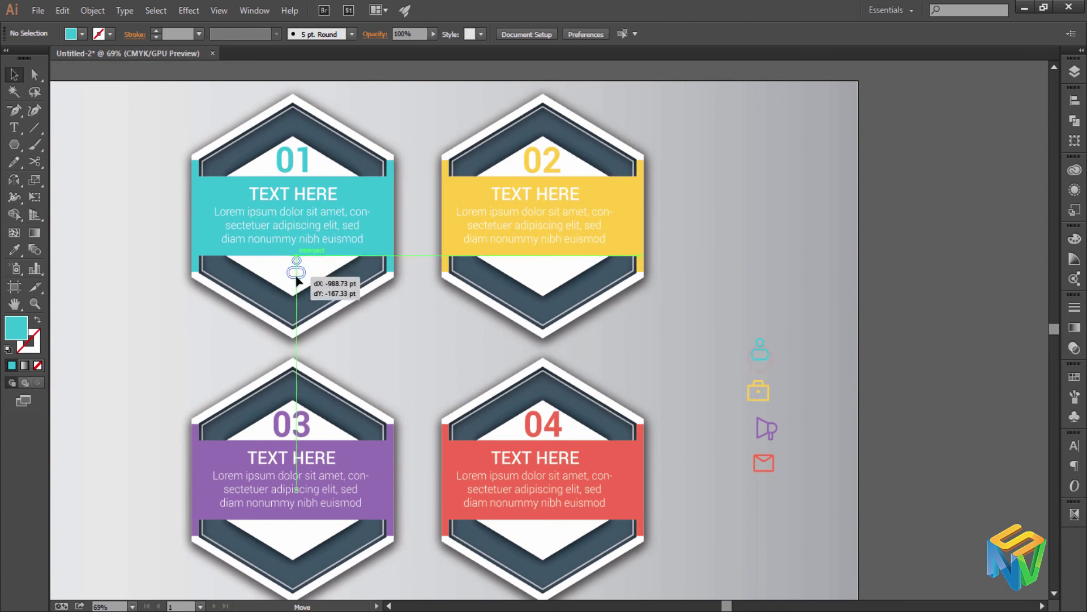
drag(759, 391, 542, 287)
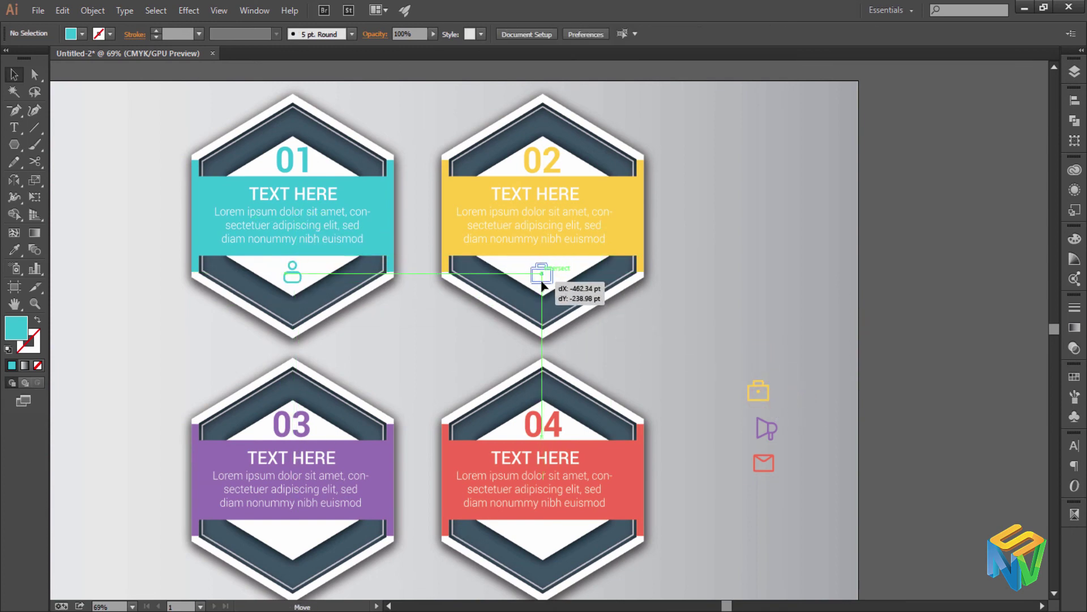
mouse_move(766, 429)
mouse_down()
mouse_move(319, 545)
mouse_move(283, 539)
mouse_up()
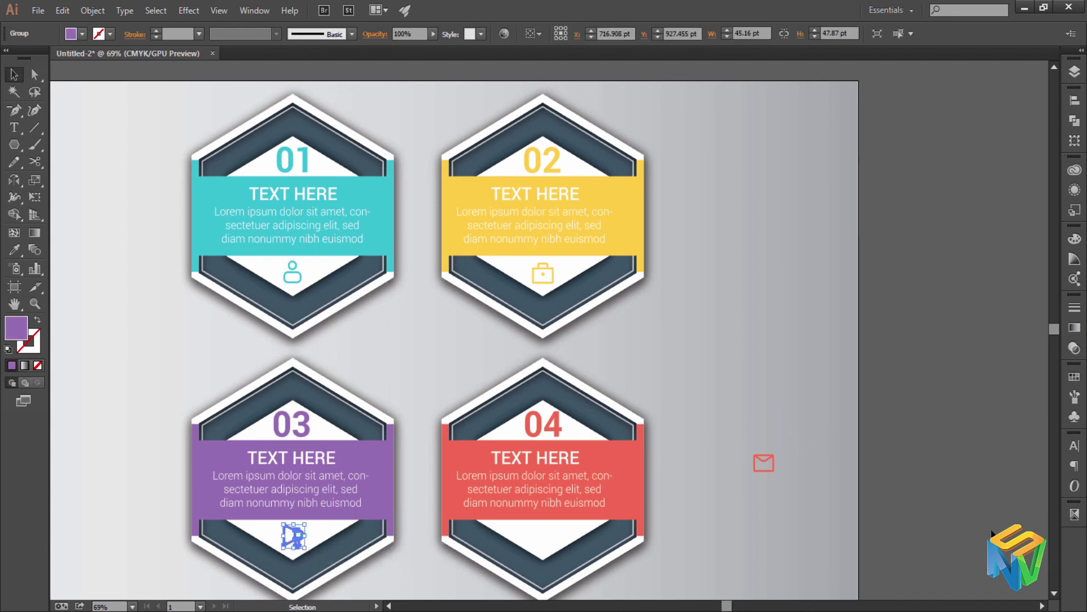
click(991, 530)
drag(769, 469, 552, 544)
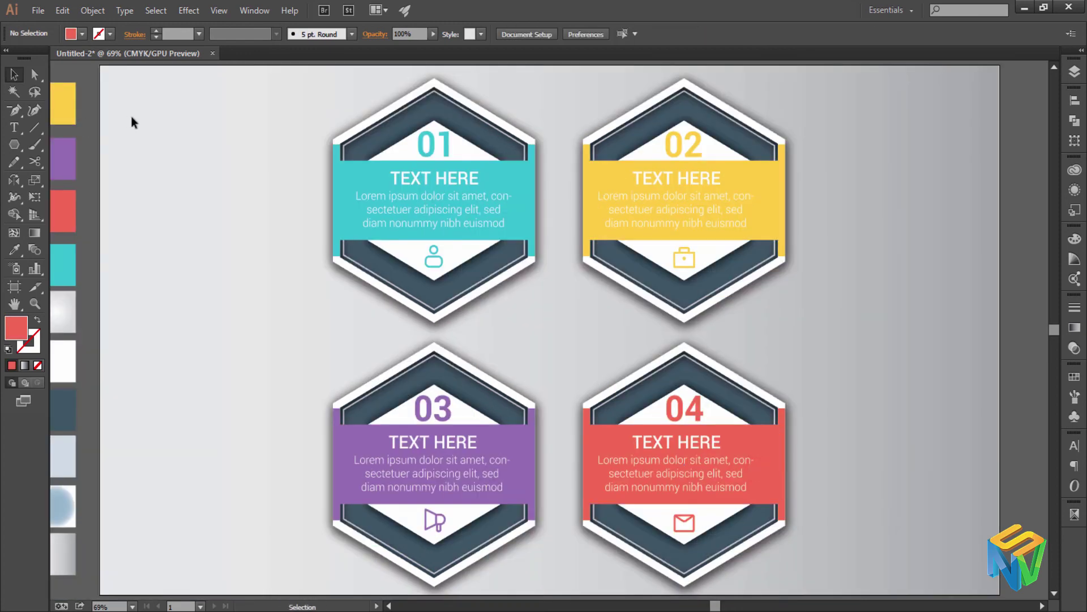
Move the colour swatch column further left on the pasteboard.
drag(48, 161, 179, 125)
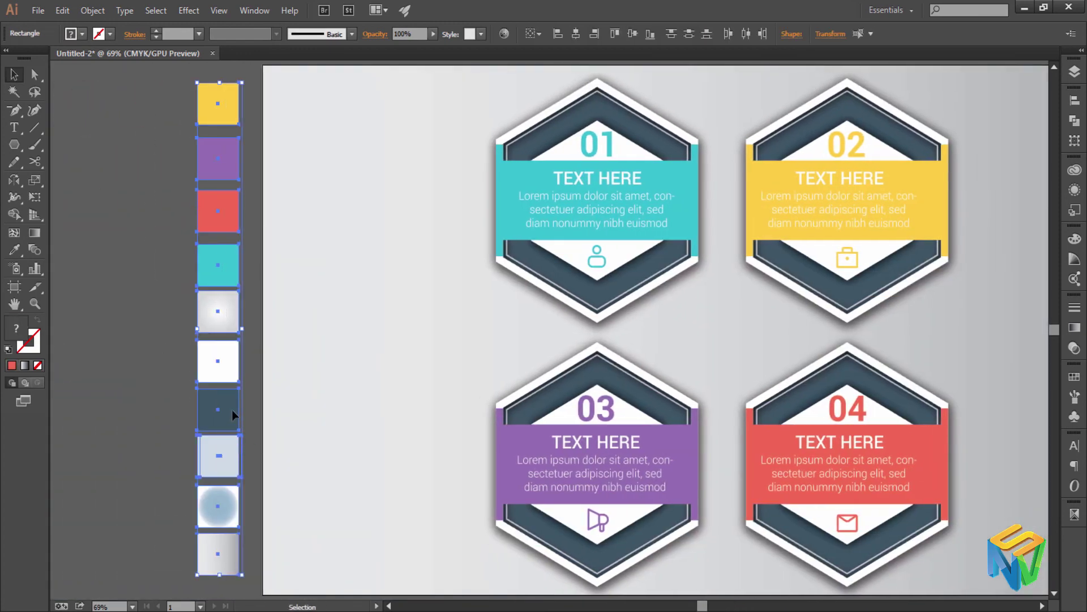
click(205, 299)
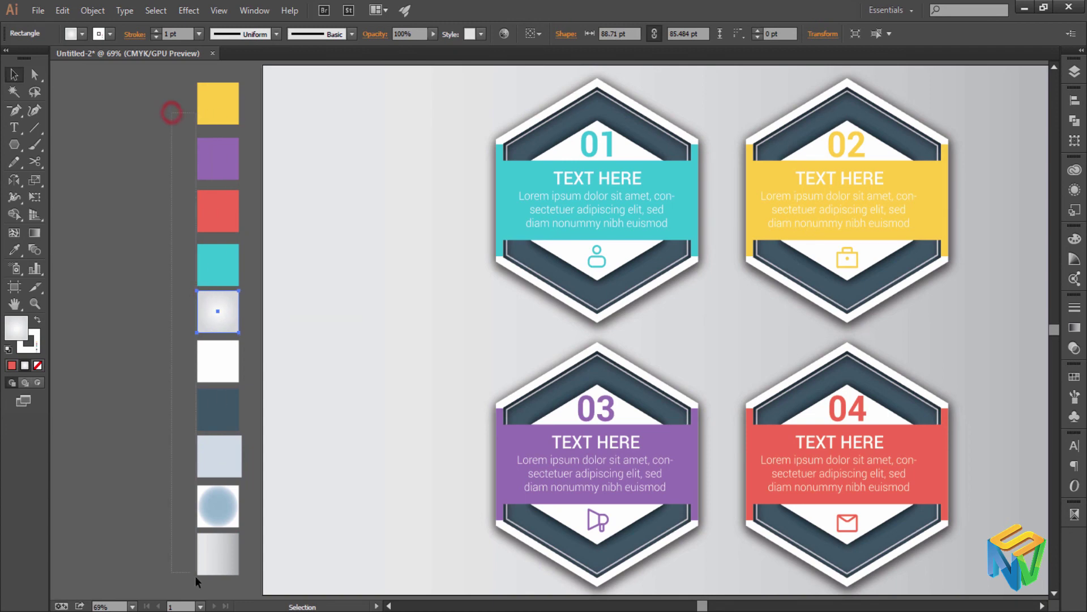
drag(194, 575, 244, 578)
drag(237, 259, 114, 263)
click(271, 204)
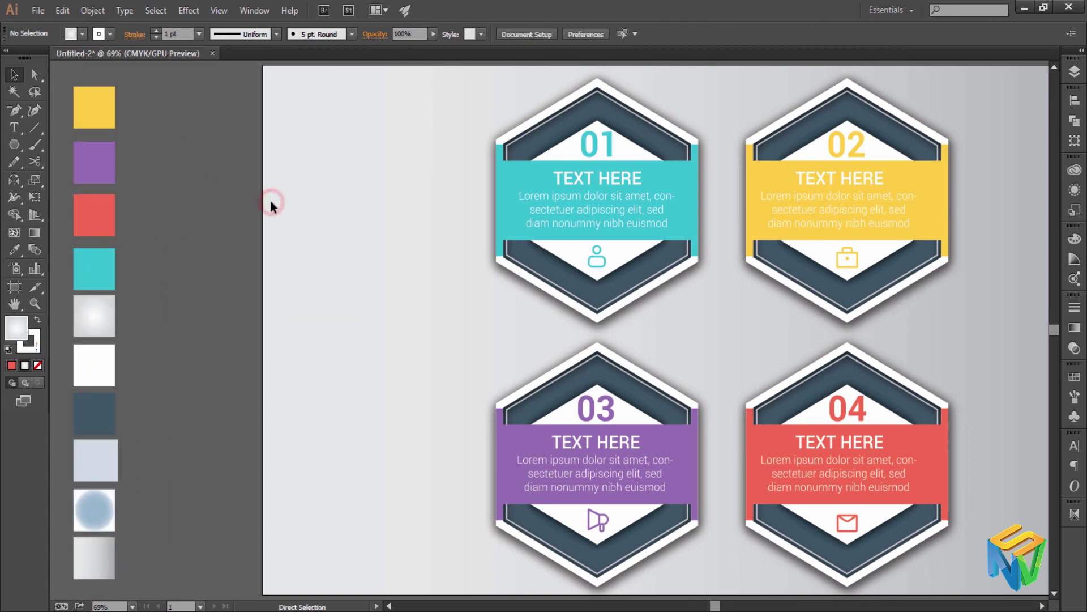
scroll(270, 200, right, 3)
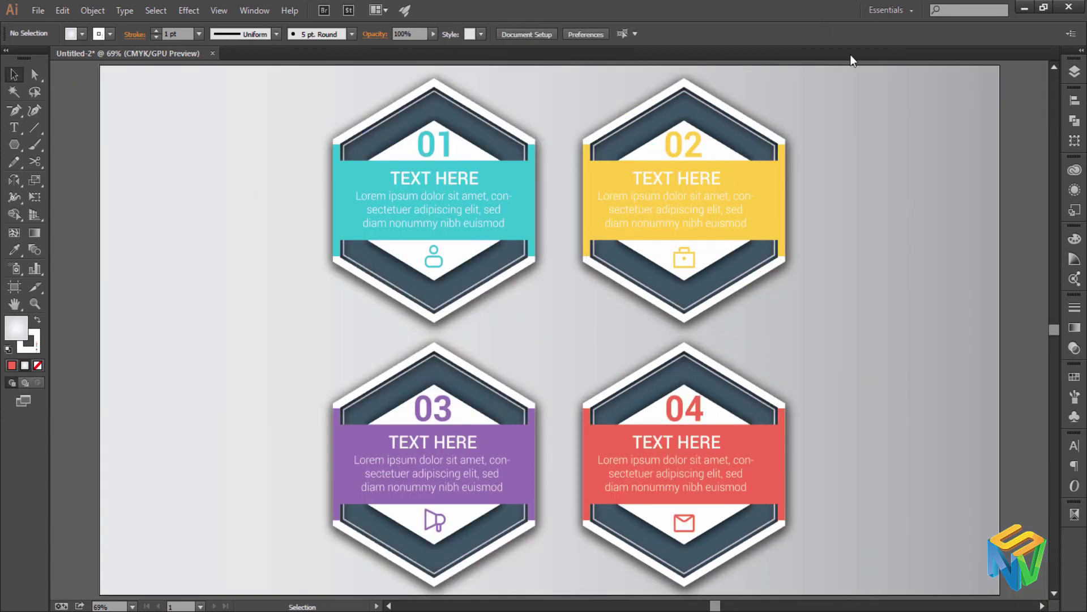